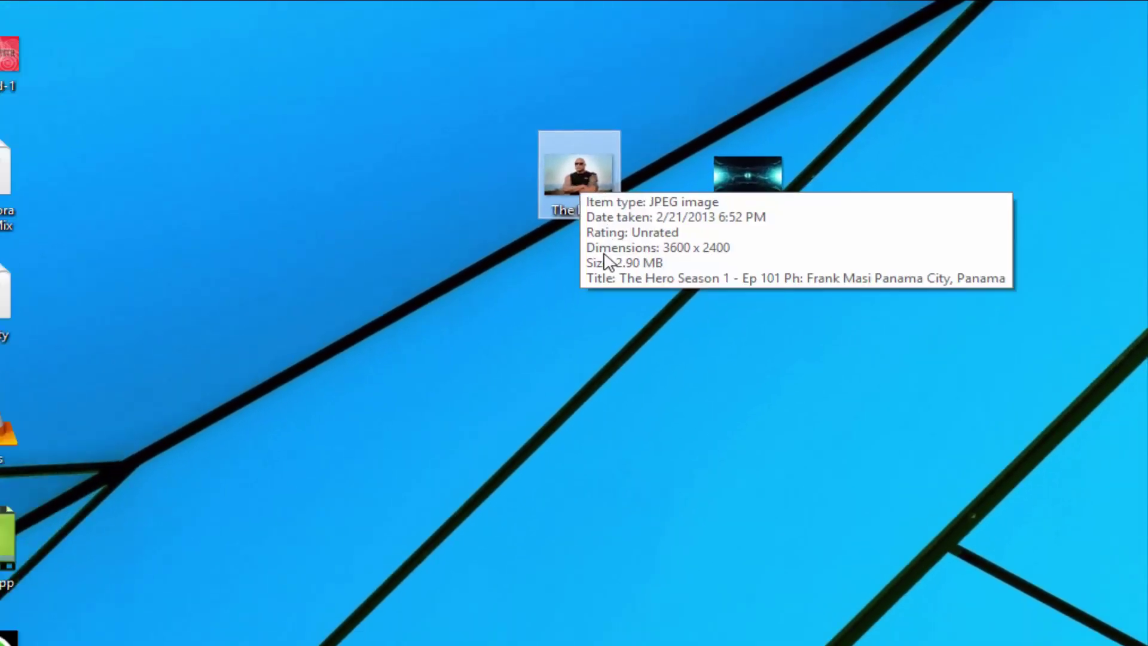
Preview The Rock photo and the electric wallpaper, then launch Photoshop CS6
double_click(520, 185)
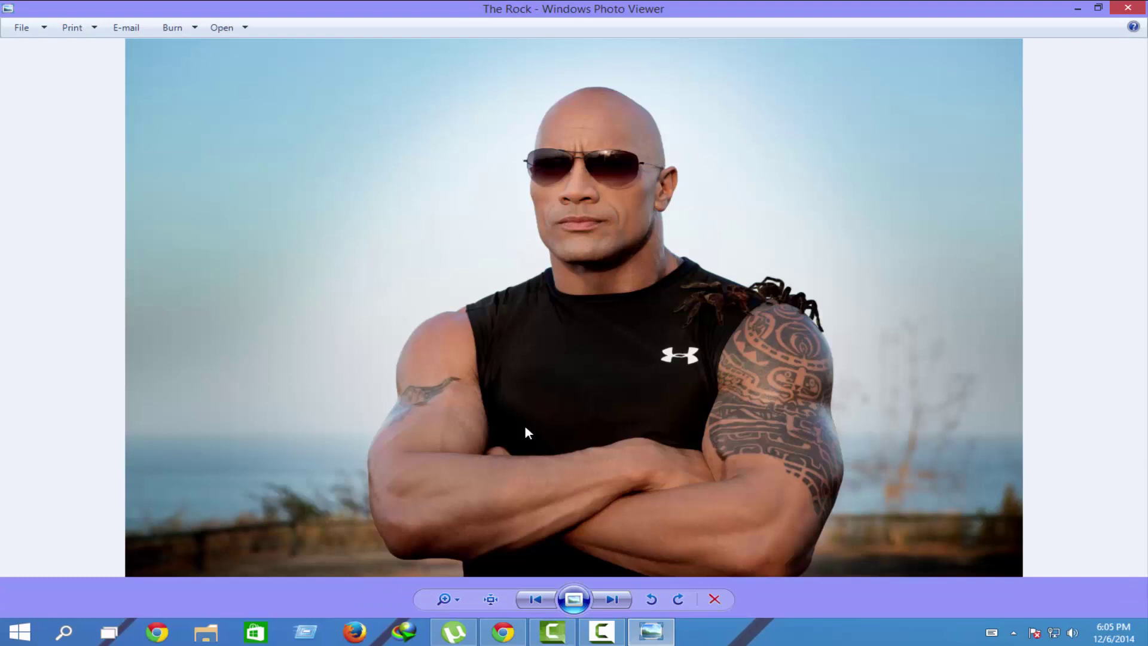
key(Right)
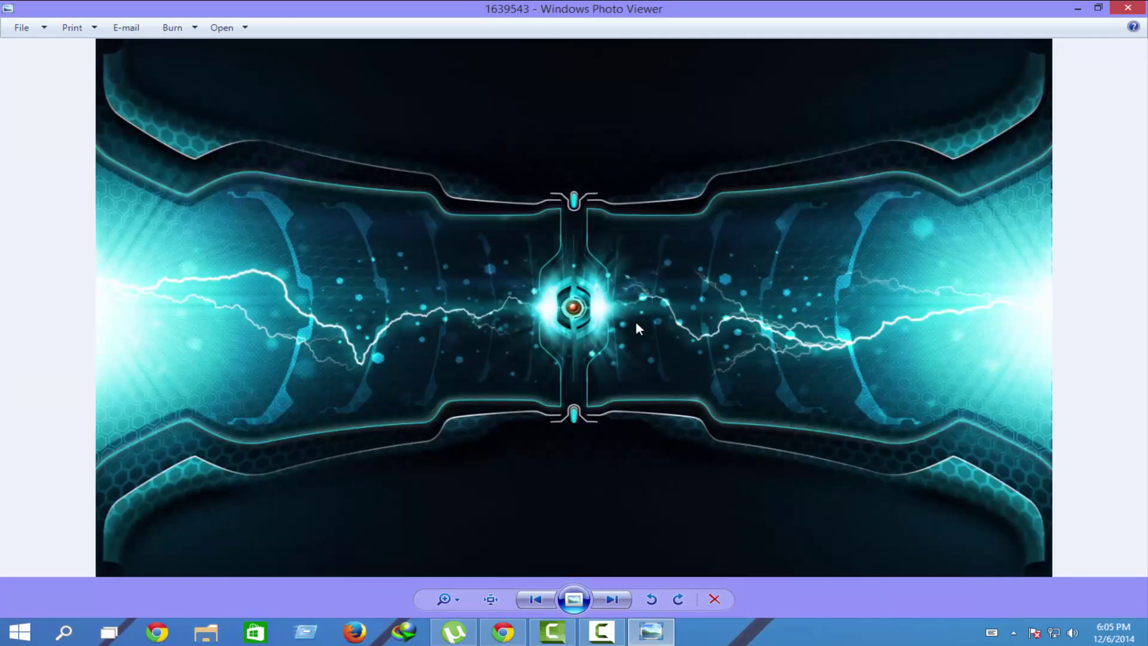
key(Left)
key(Right)
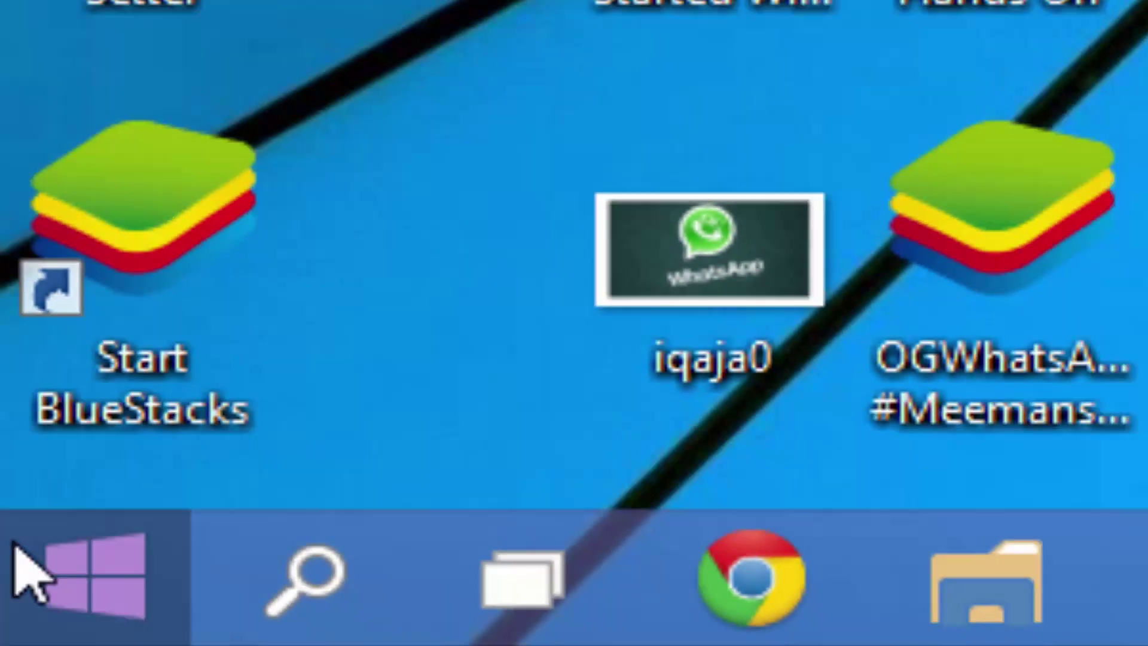
click(13, 545)
click(324, 338)
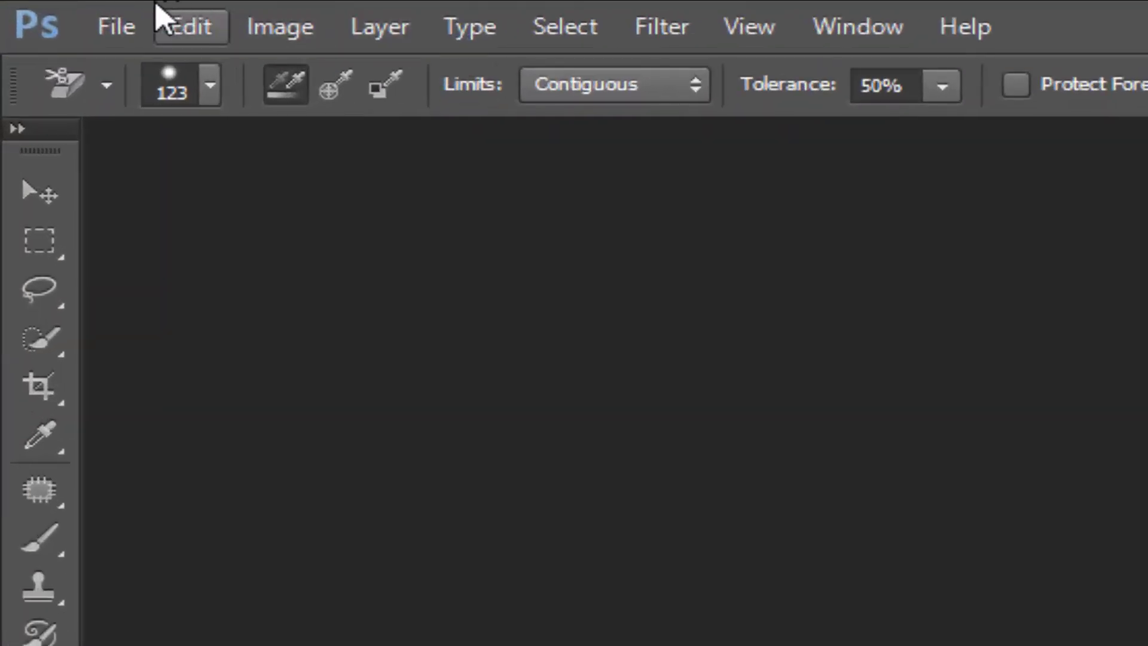
Open The Rock.jpg and 1639543.jpg together as Photoshop documents
click(123, 25)
click(90, 102)
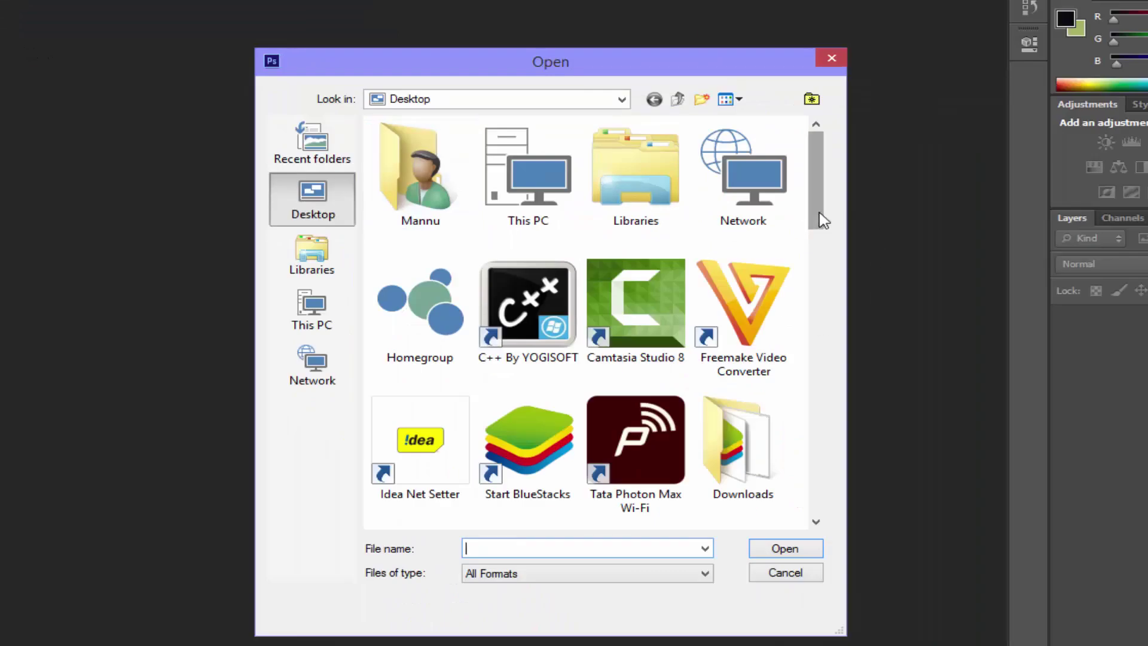
drag(822, 220, 819, 389)
click(444, 491)
scroll(643, 341, up, 3)
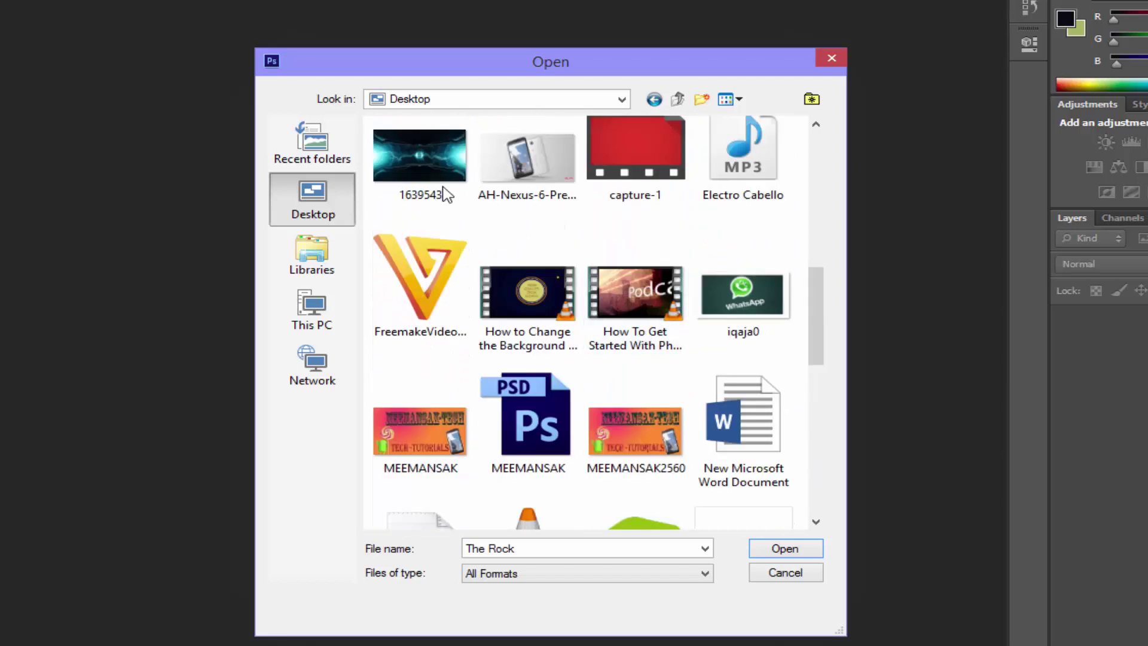
scroll(439, 213, down, 3)
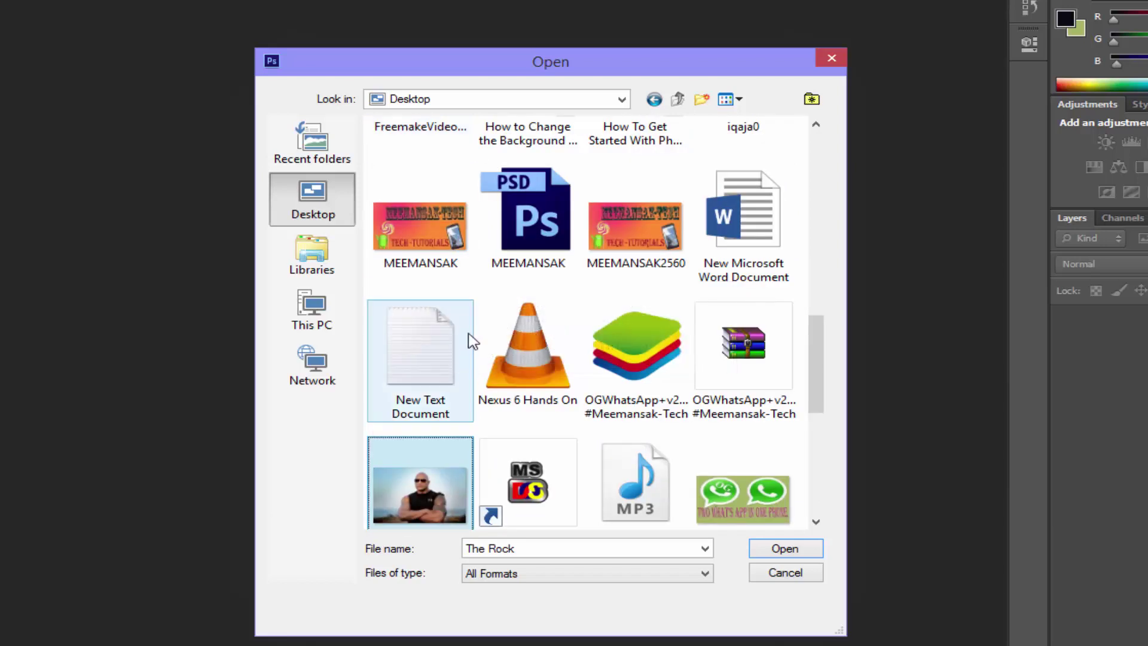
ctrl+click(418, 218)
scroll(481, 263, up, 3)
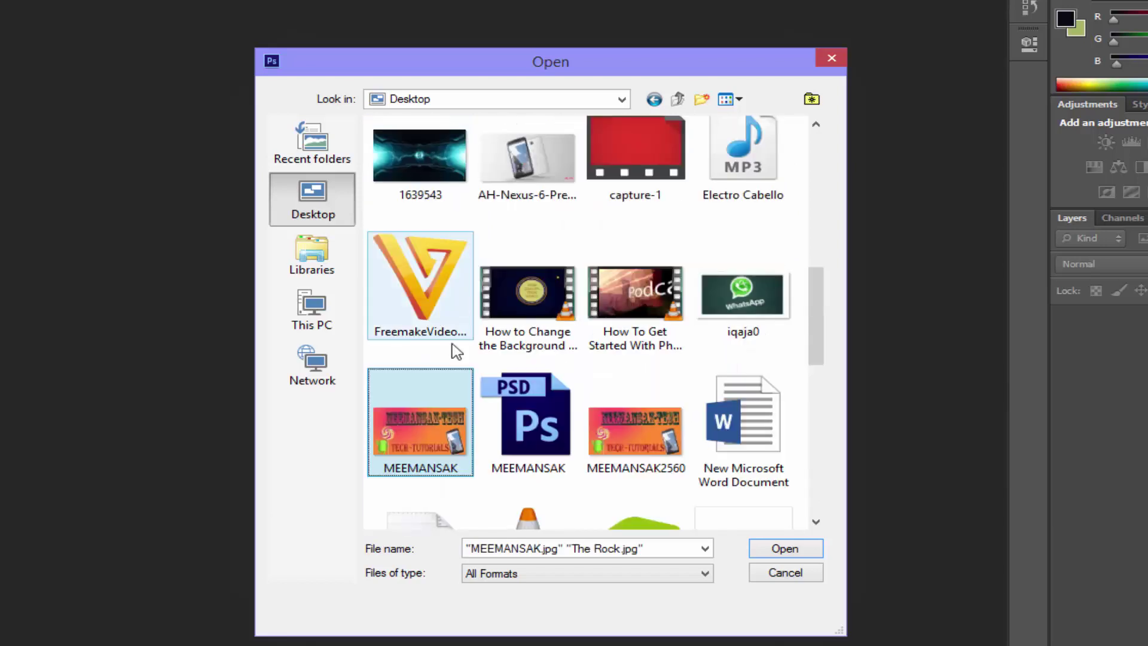
ctrl+click(451, 388)
ctrl+click(457, 194)
click(777, 548)
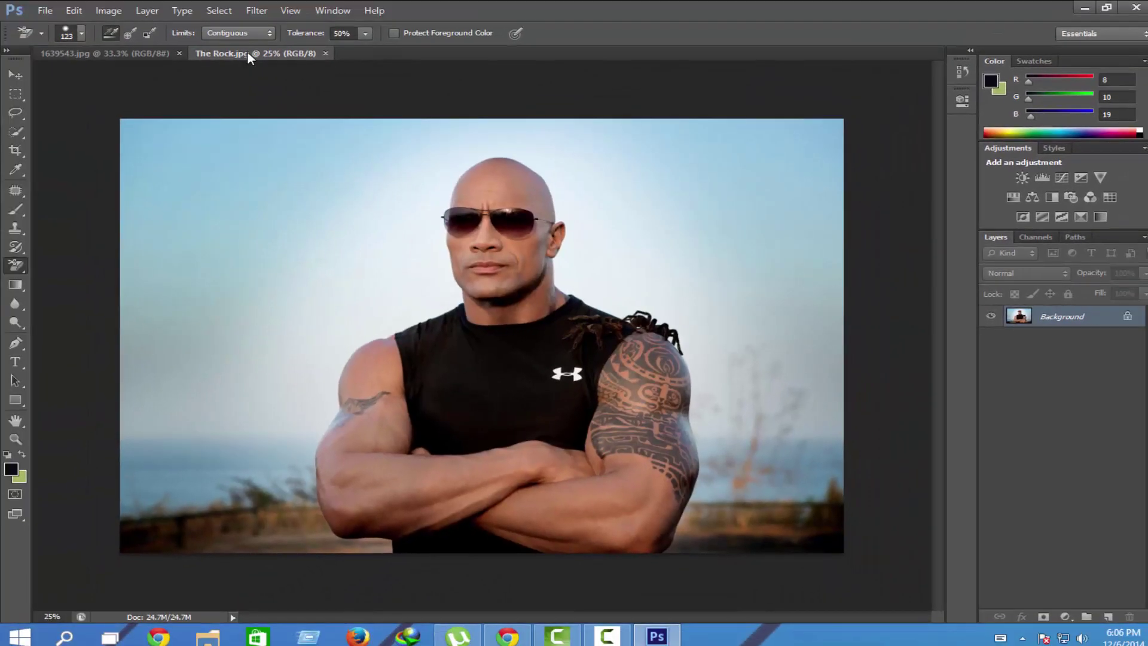
Bring The Rock.jpg forward and select the man with the Quick Selection Tool
drag(247, 55, 171, 63)
click(167, 55)
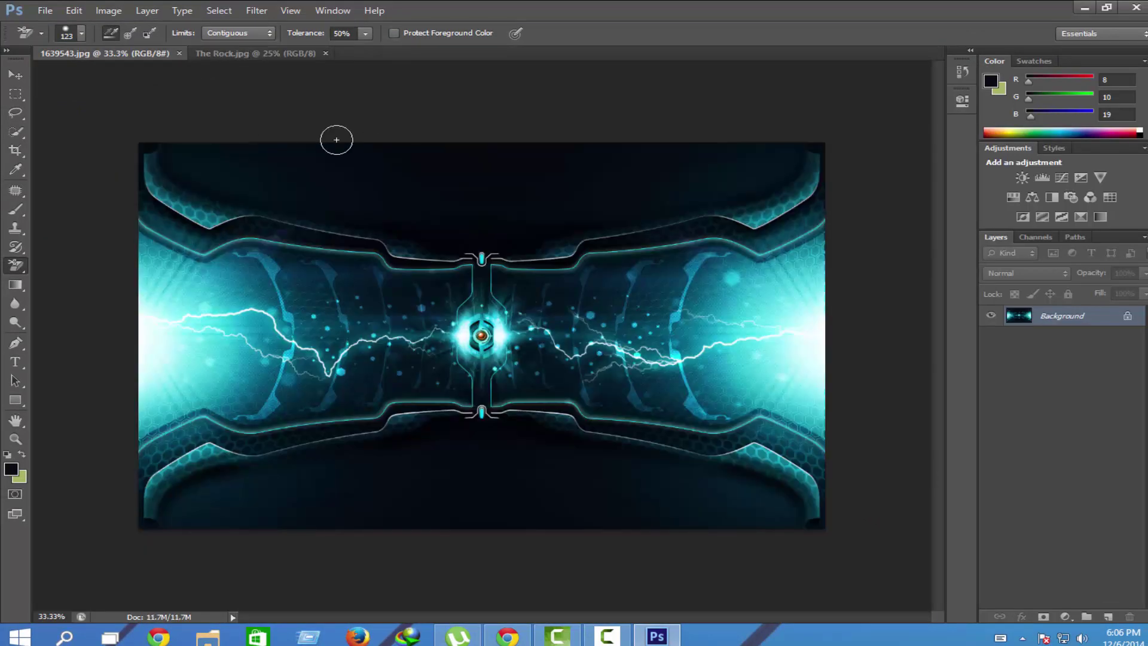
click(254, 55)
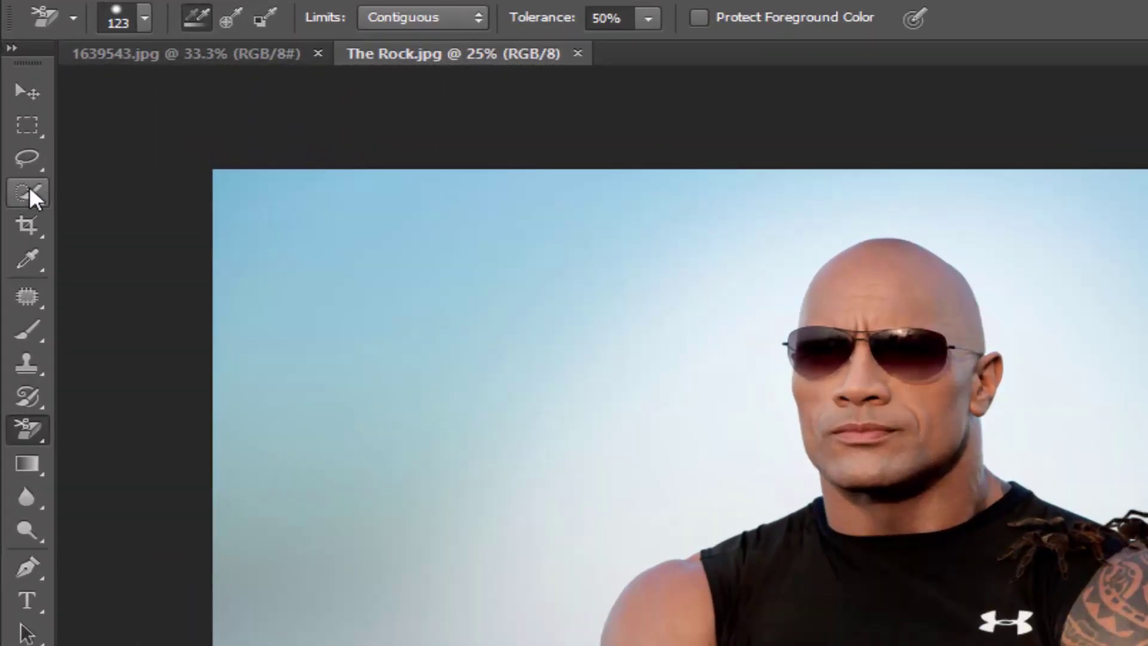
click(28, 190)
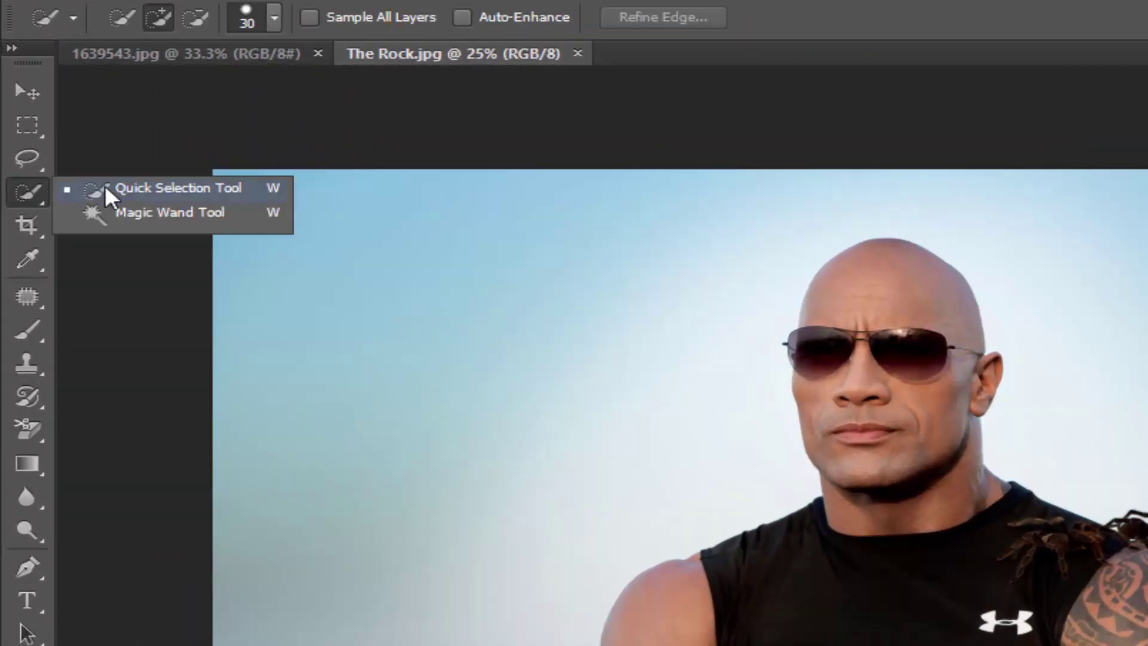
click(176, 188)
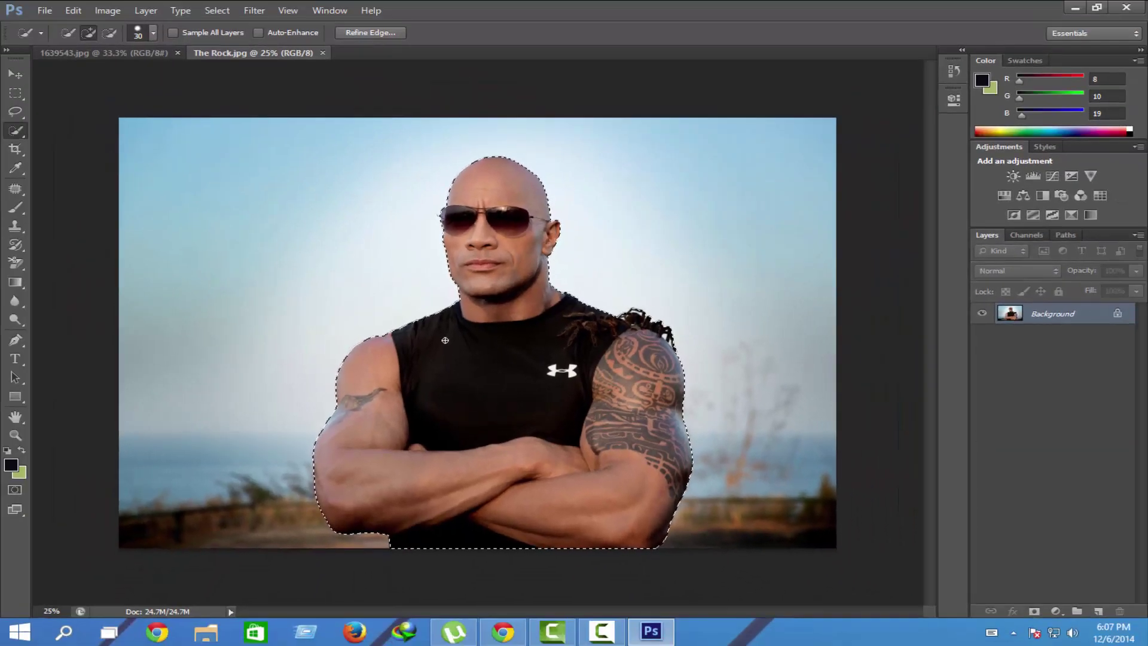
Cut the man onto Layer 1, delete the Background, and drag him into 1639543.jpg
right_click(507, 320)
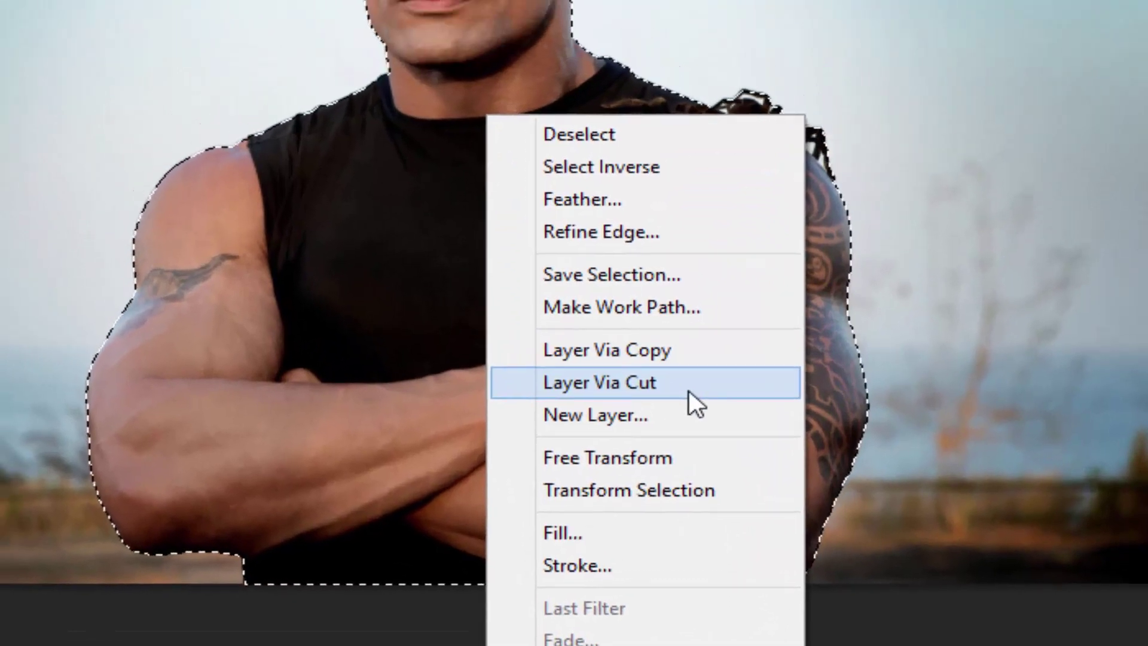
click(688, 329)
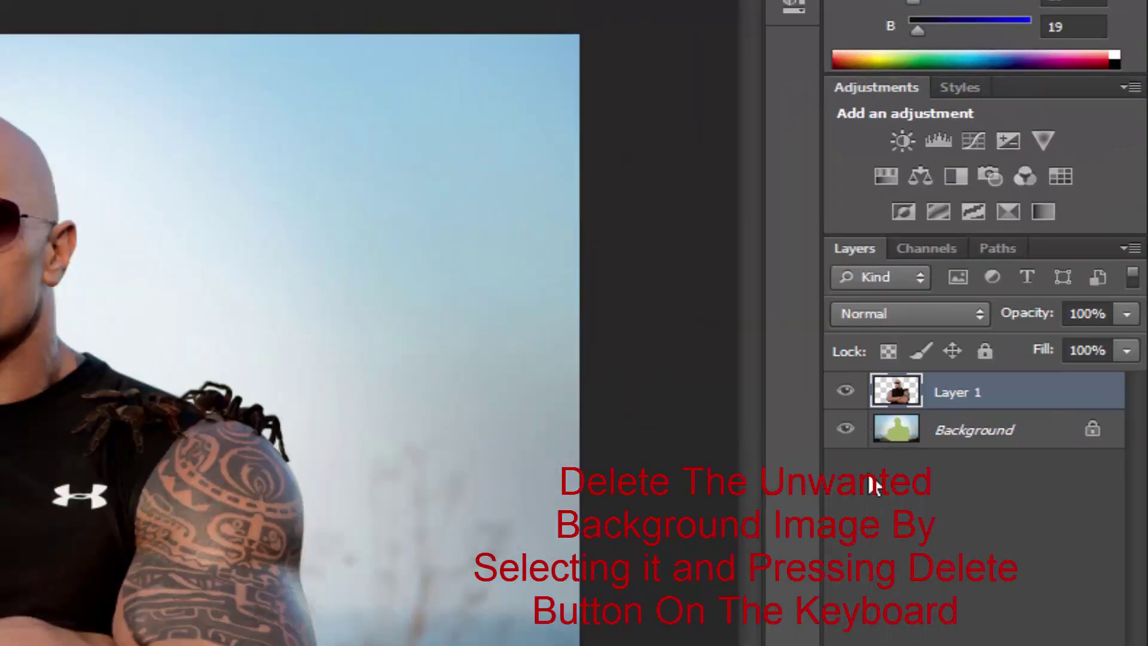
click(914, 435)
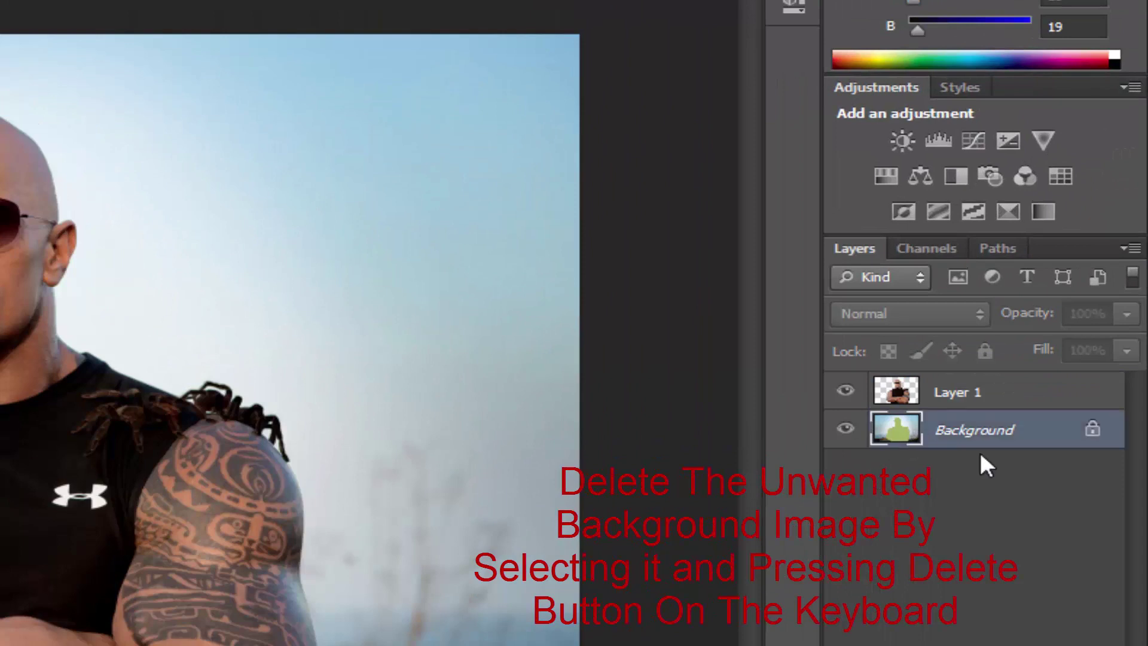
key(Delete)
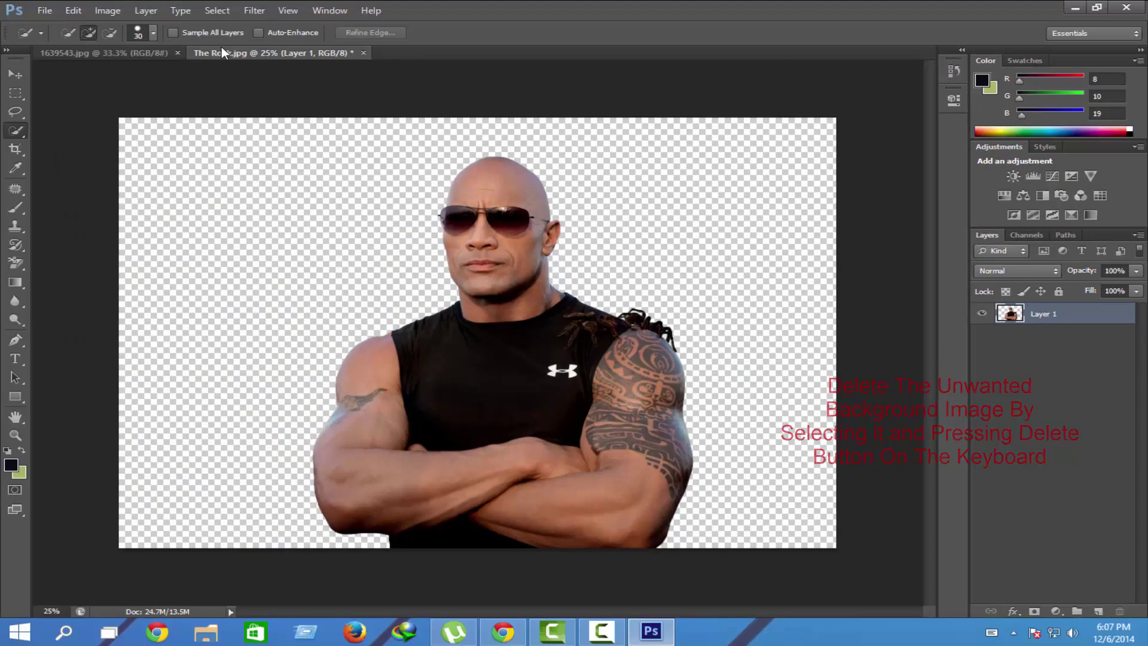
drag(221, 53, 346, 70)
drag(658, 190, 252, 252)
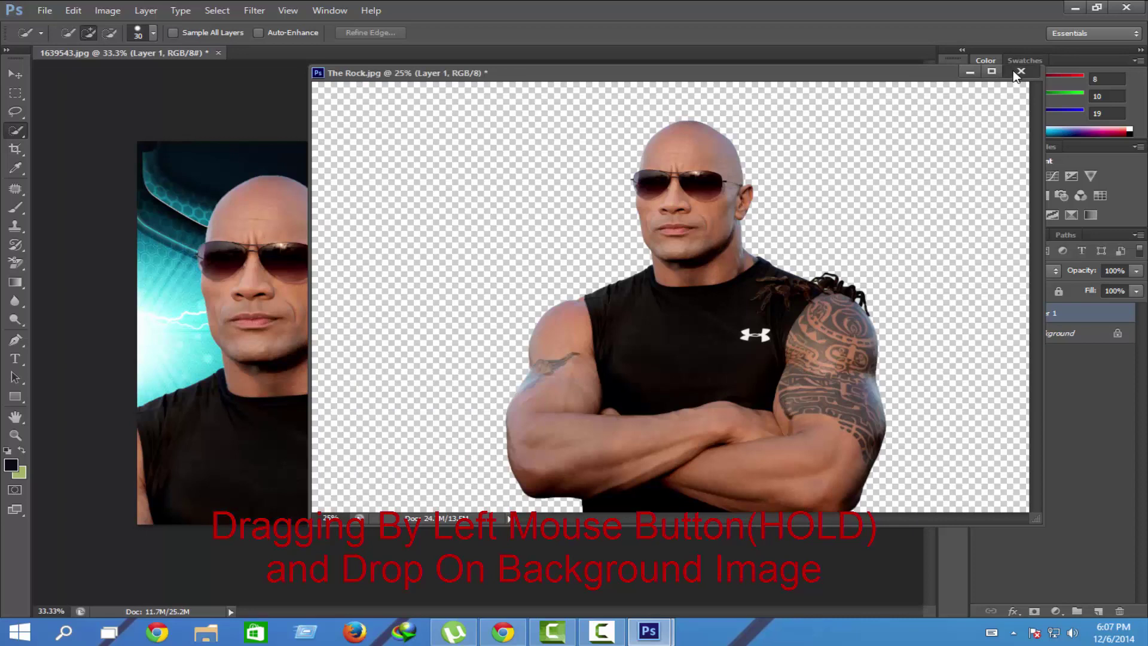
Close The Rock.jpg without saving and shift the man right on the wallpaper
click(1016, 72)
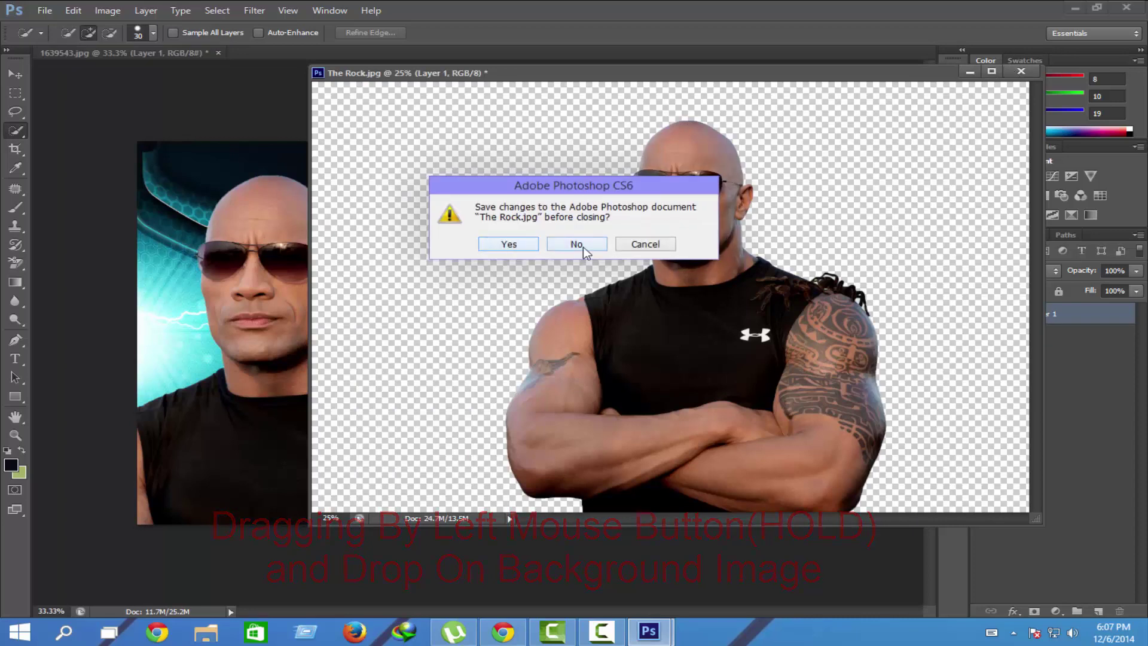
click(576, 244)
drag(318, 257, 475, 217)
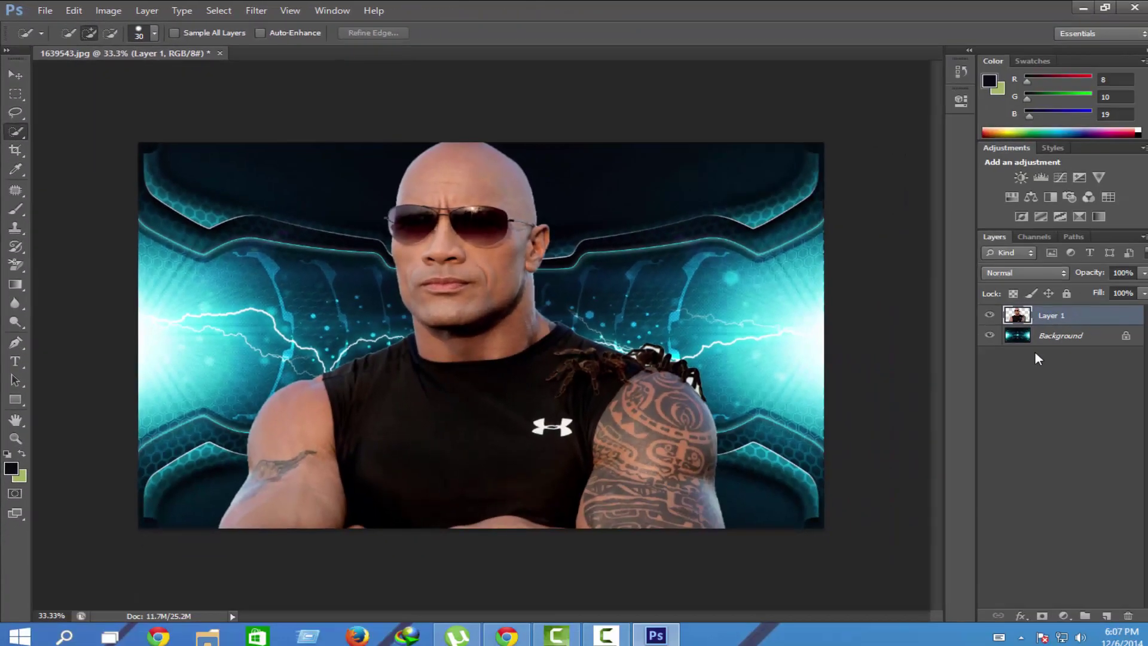
Unlock the electric background into Layer 0 and make Layer 1 active again
click(1048, 335)
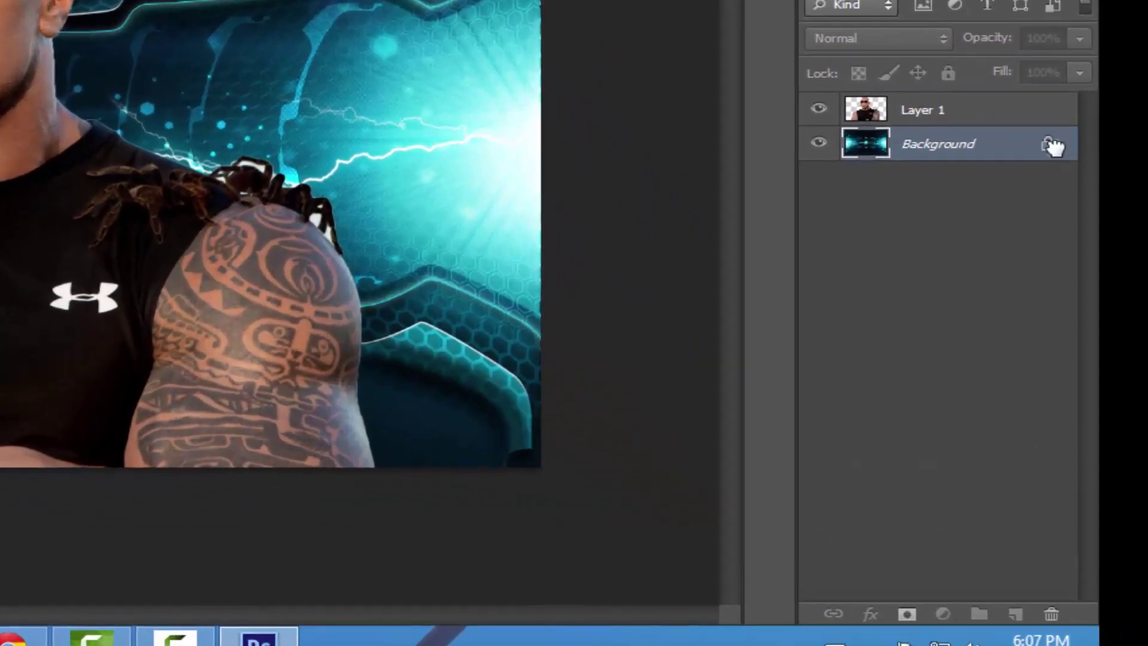
drag(1057, 615, 1054, 614)
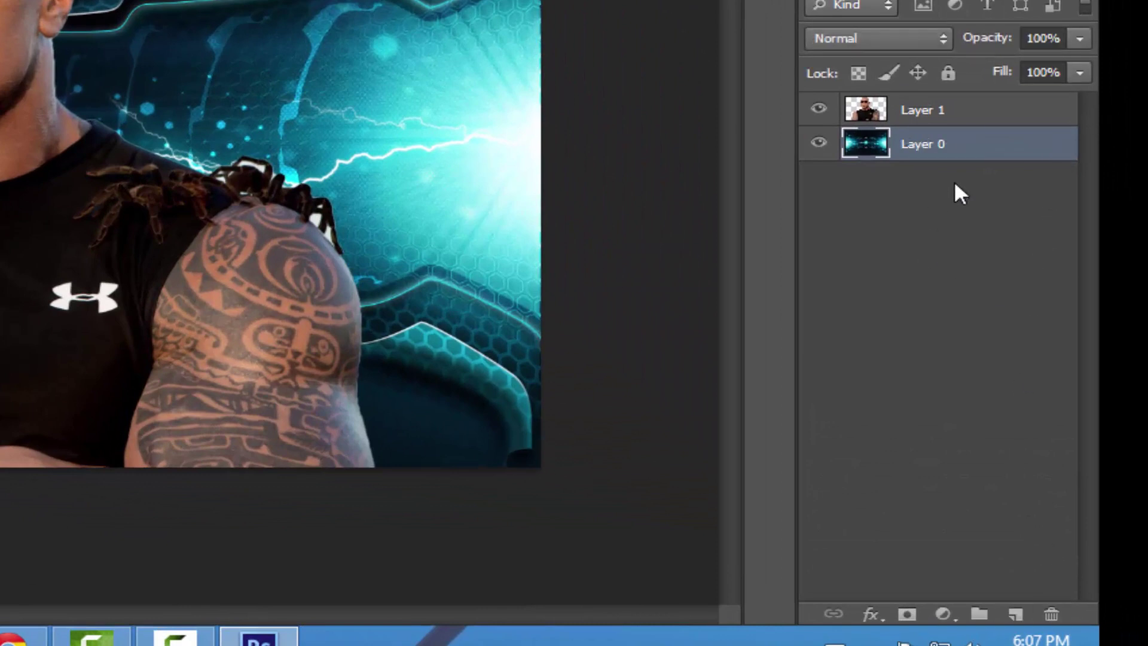
click(965, 123)
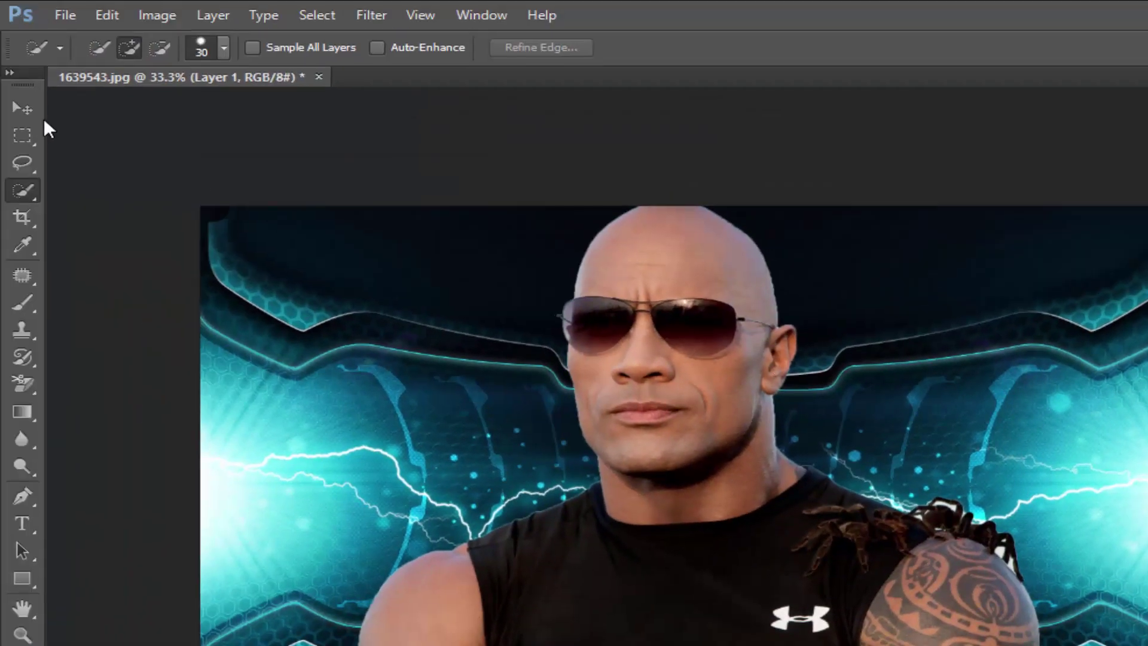
Scale the man on Layer 1 to 81.25% width and 73.09% height and commit
click(22, 109)
drag(679, 338, 683, 357)
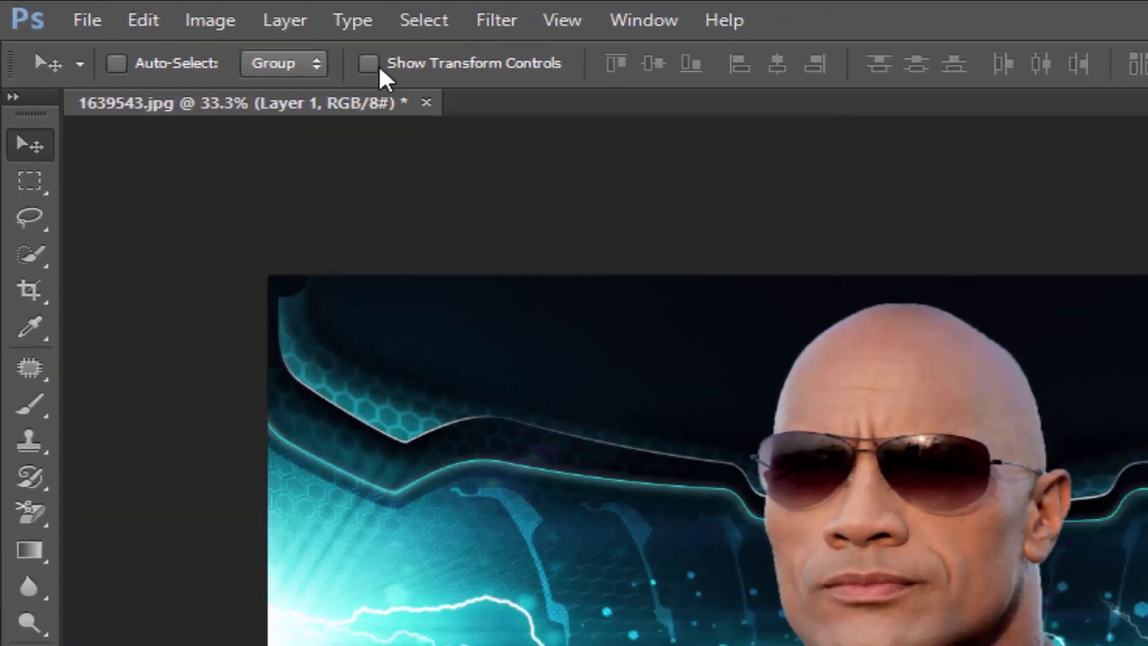
click(433, 71)
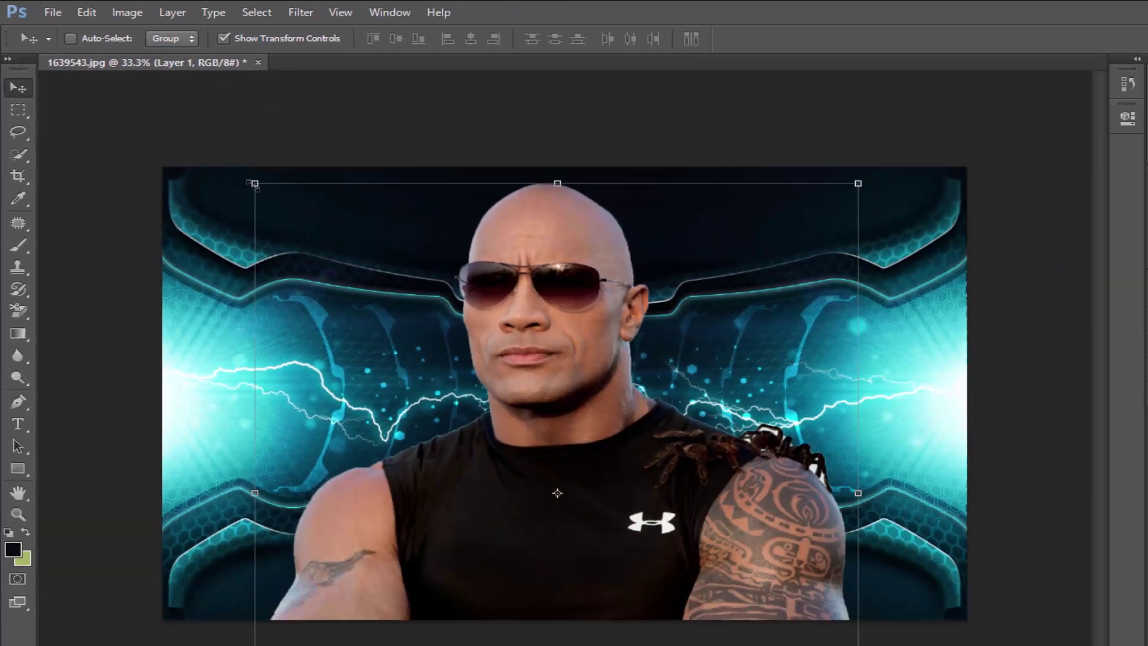
drag(251, 182, 368, 315)
drag(615, 415, 586, 230)
drag(587, 132, 617, 160)
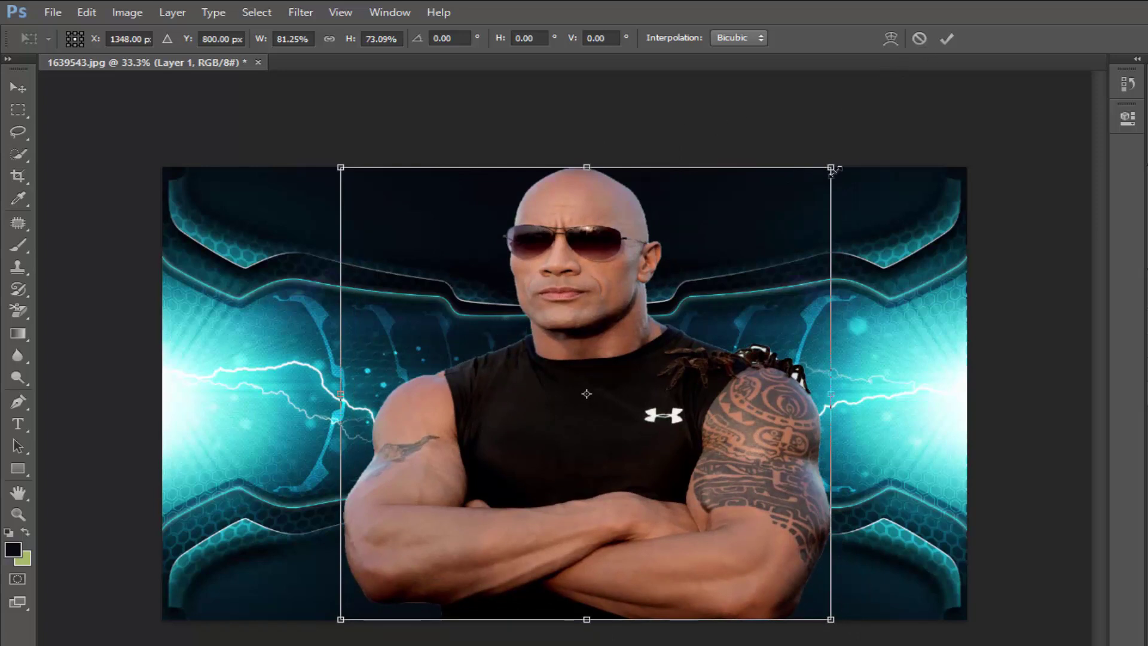
drag(834, 171, 836, 180)
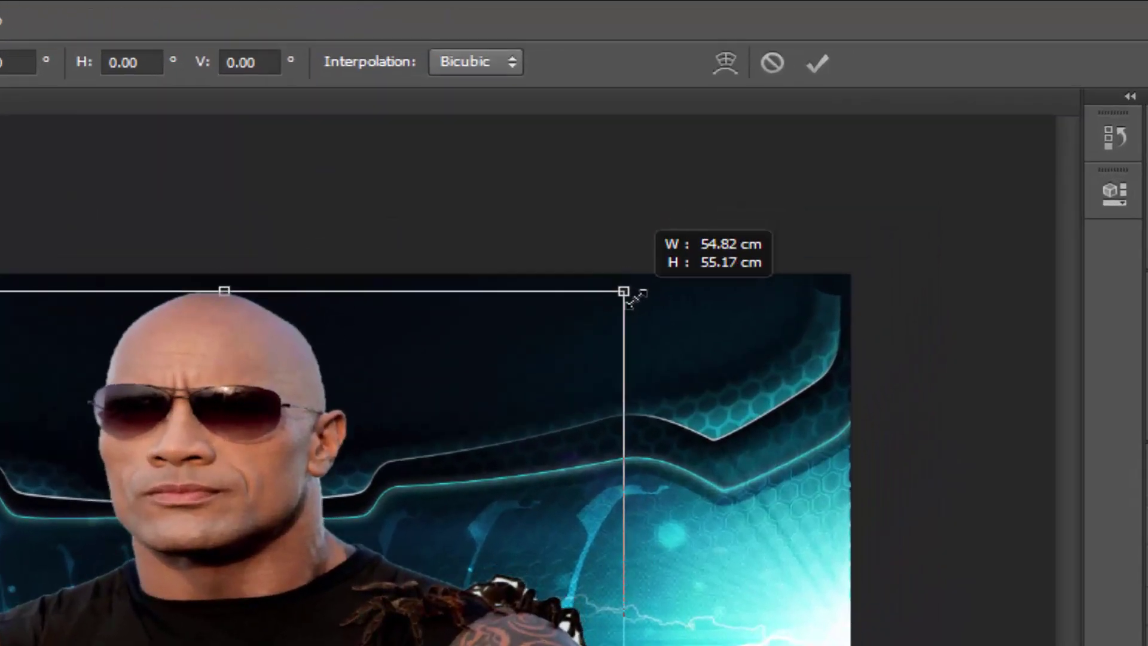
drag(635, 297, 640, 285)
click(816, 63)
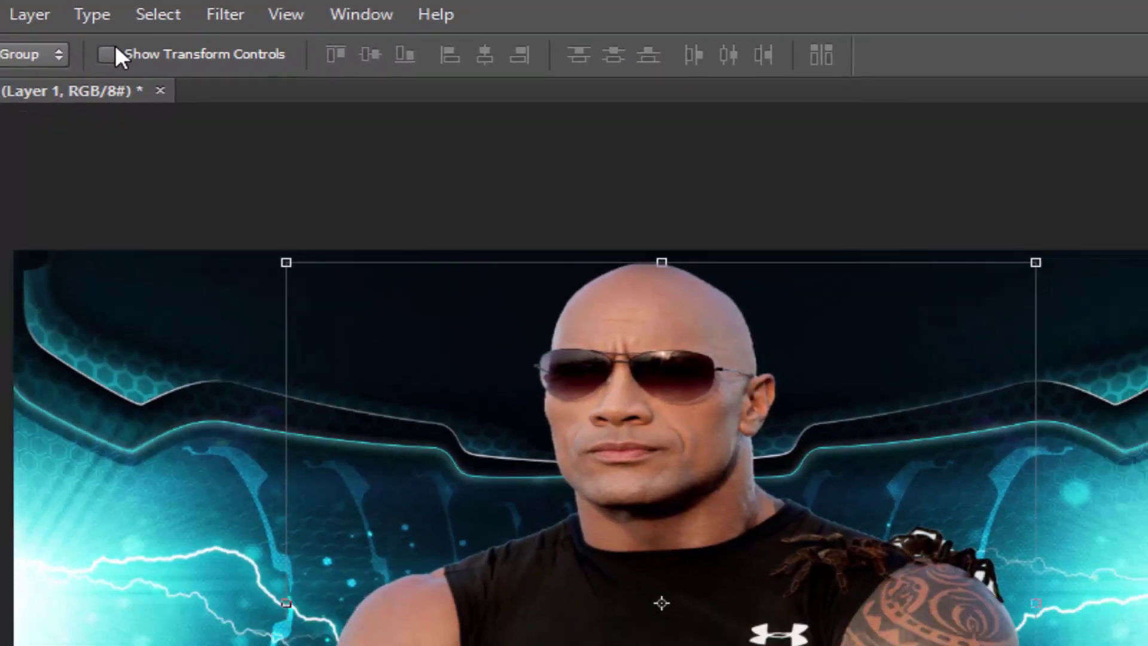
click(108, 49)
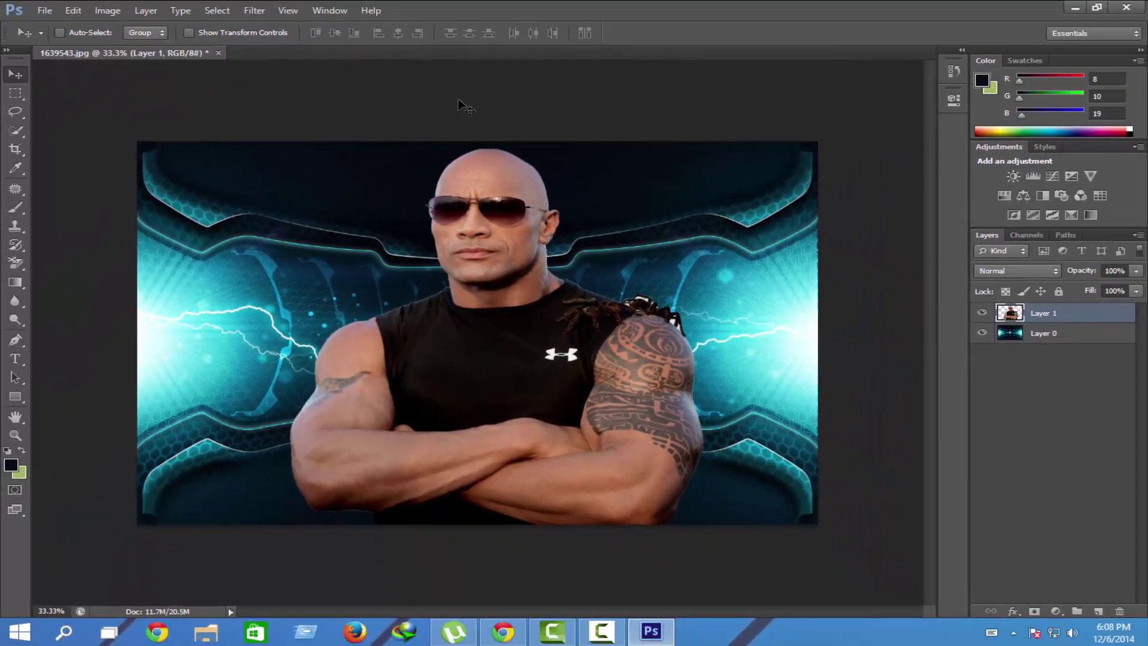
Zoom in on the shoulder and choose the Background Eraser tool
key(ctrl+plus)
key(ctrl+plus)
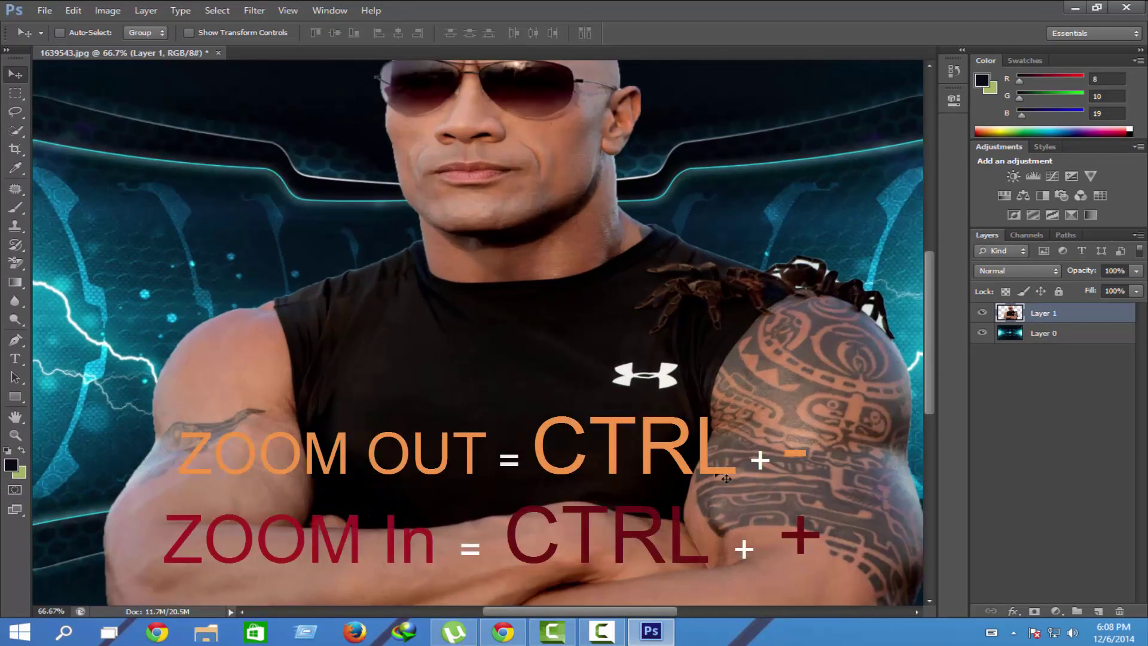
scroll(645, 610, right, 5)
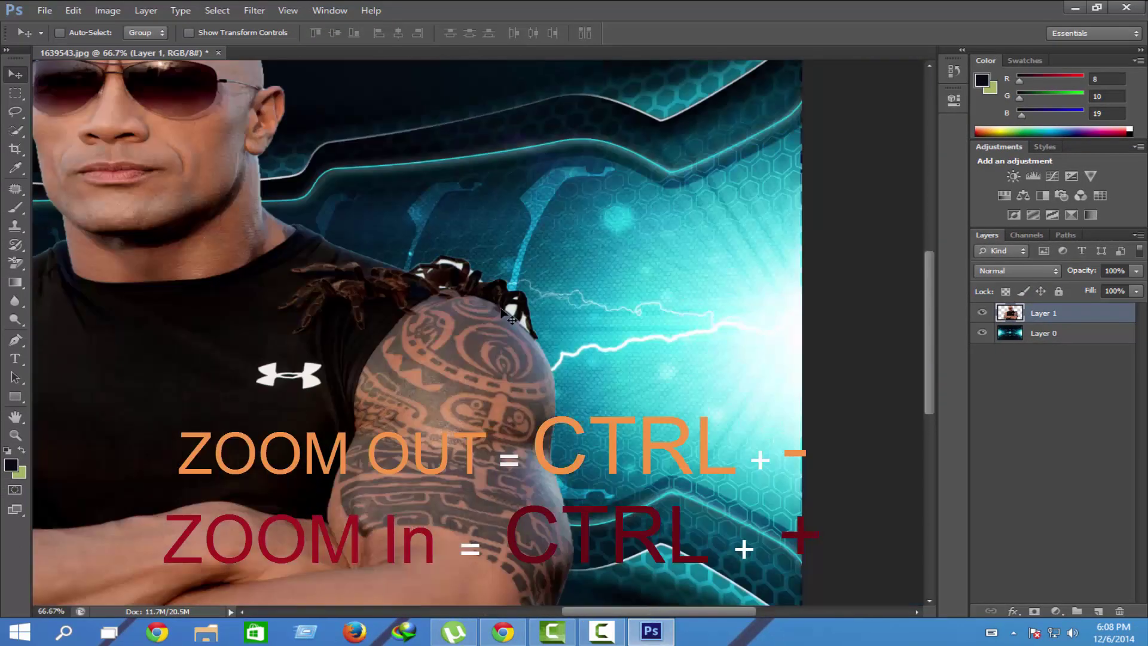
key(ctrl+plus)
key(ctrl+plus)
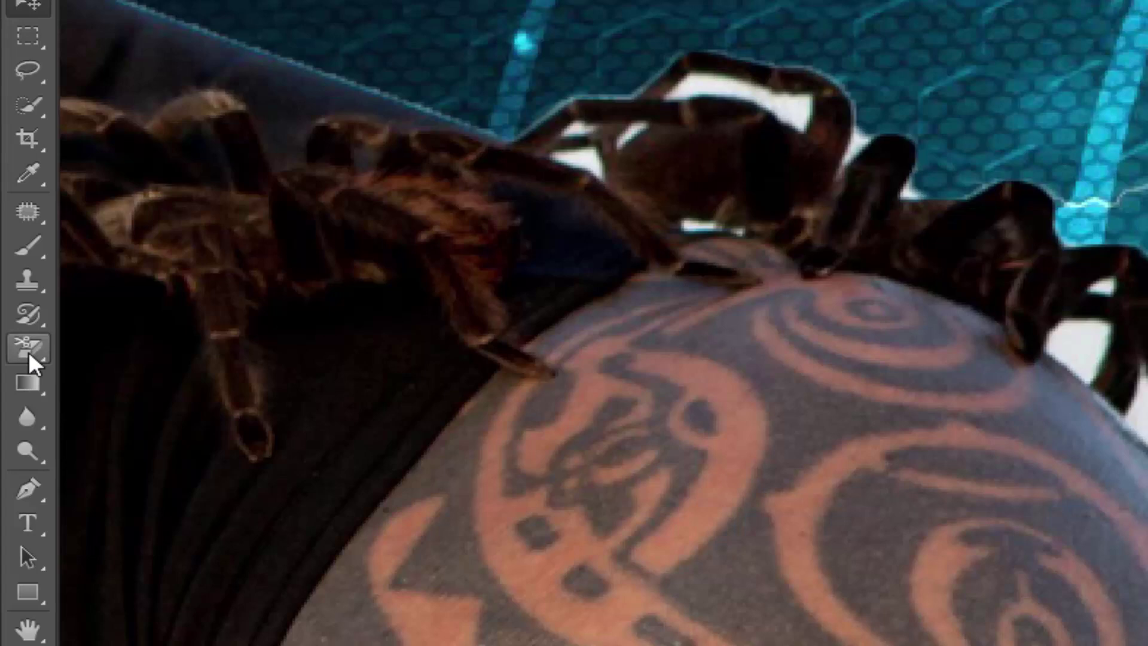
click(28, 351)
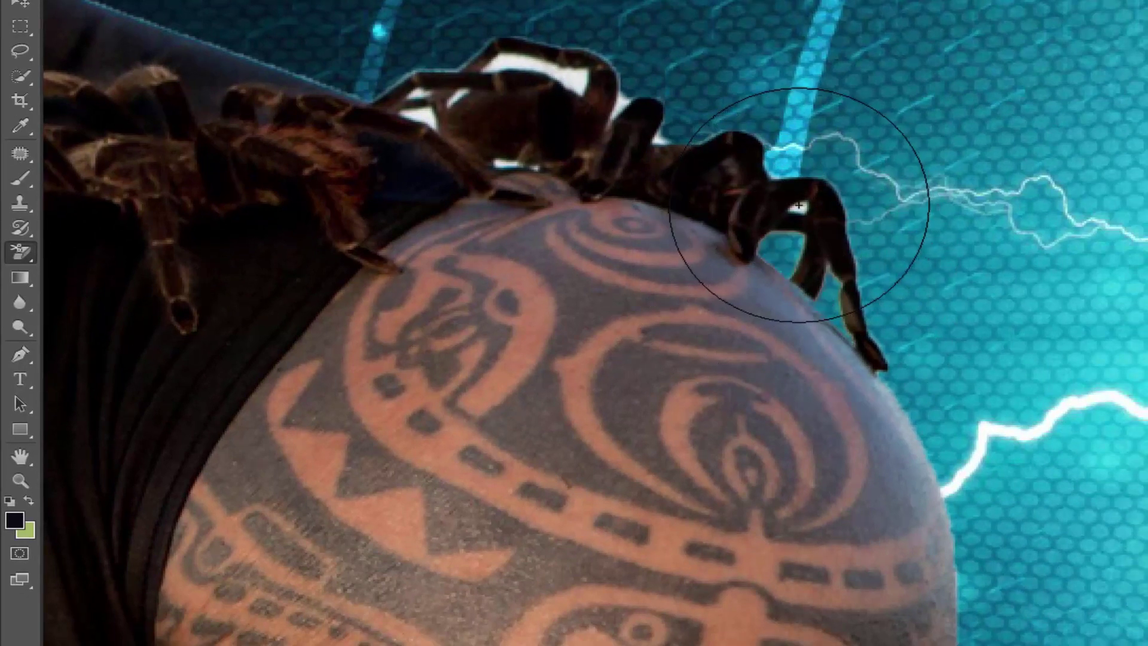
Erase the white halo between the spider's legs on Layer 1
key(ctrl+z)
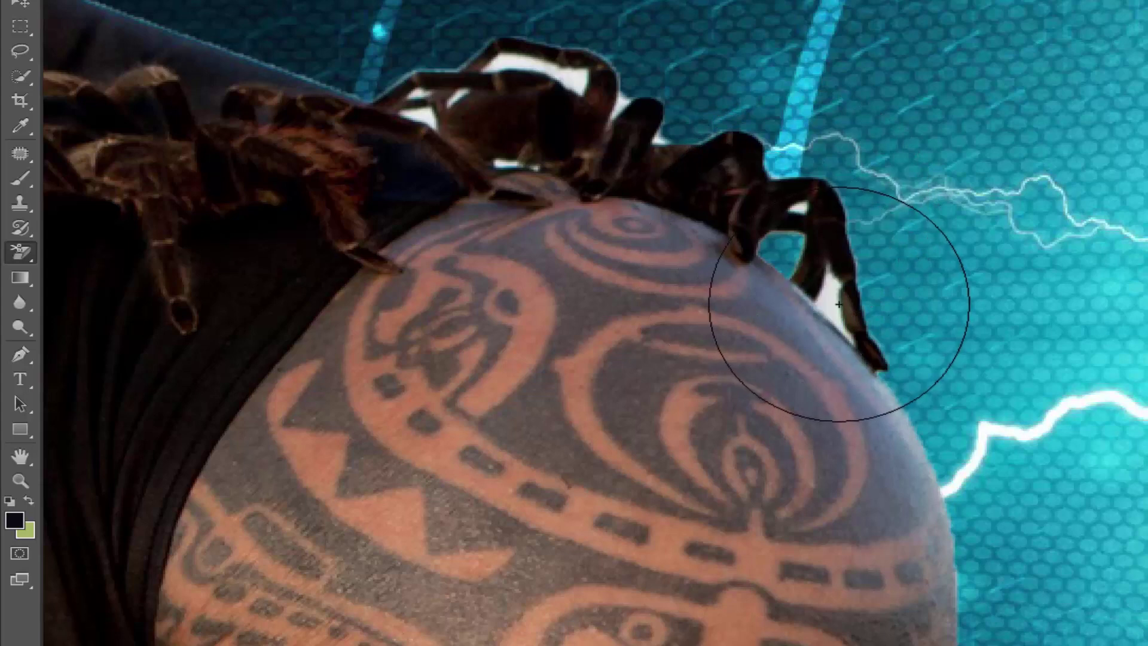
drag(807, 215, 798, 209)
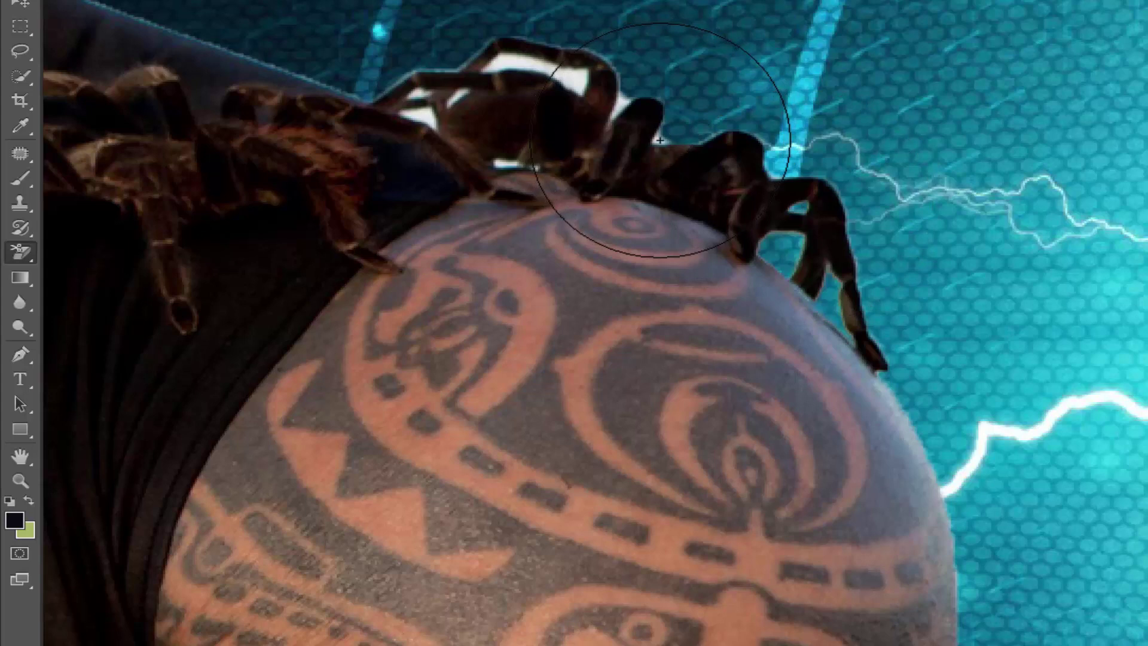
mouse_move(568, 110)
mouse_down()
mouse_move(421, 118)
mouse_move(461, 91)
mouse_move(508, 163)
mouse_up()
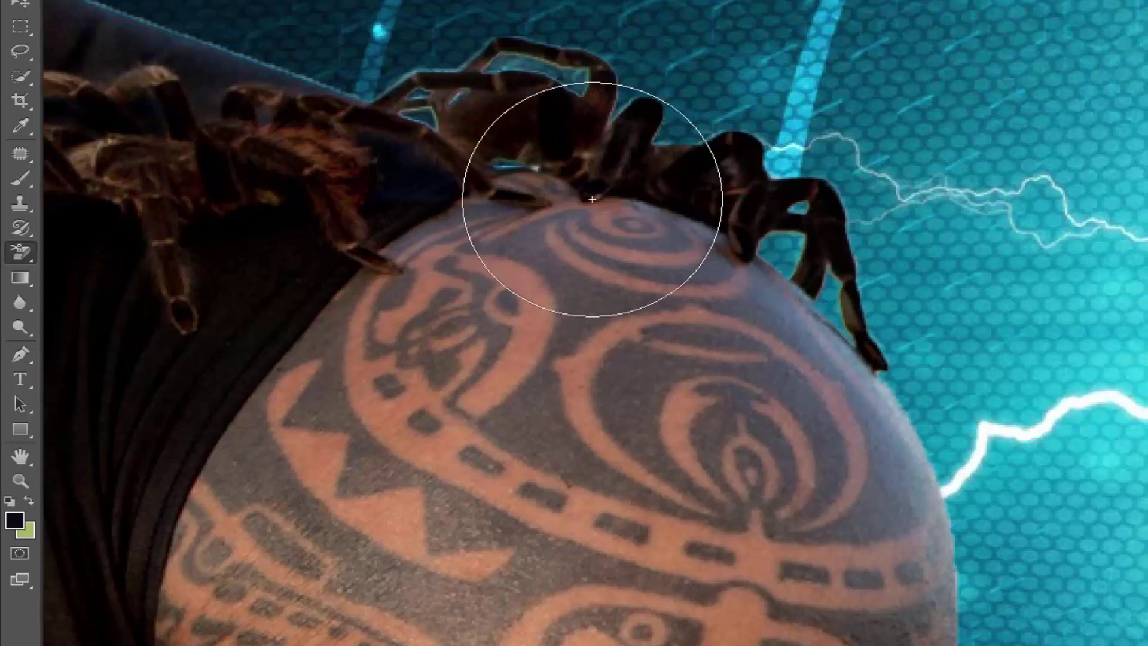
mouse_move(538, 598)
mouse_down()
mouse_move(568, 596)
mouse_move(443, 596)
mouse_move(494, 597)
mouse_up()
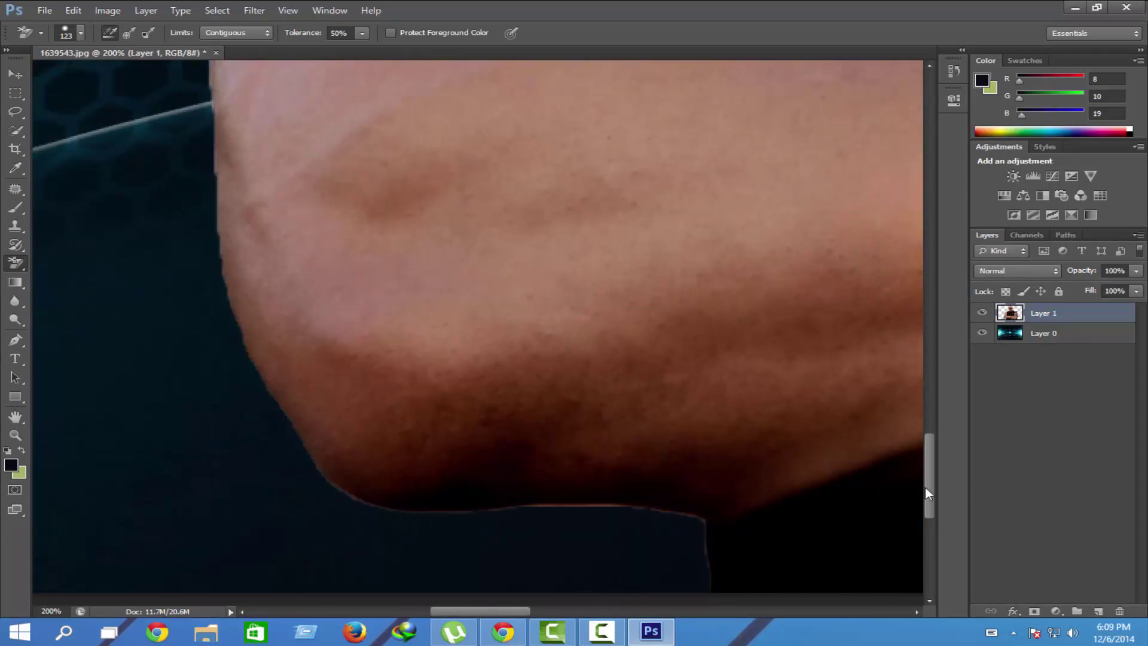
Erase the background along the edge of the man's arm
drag(930, 486, 931, 450)
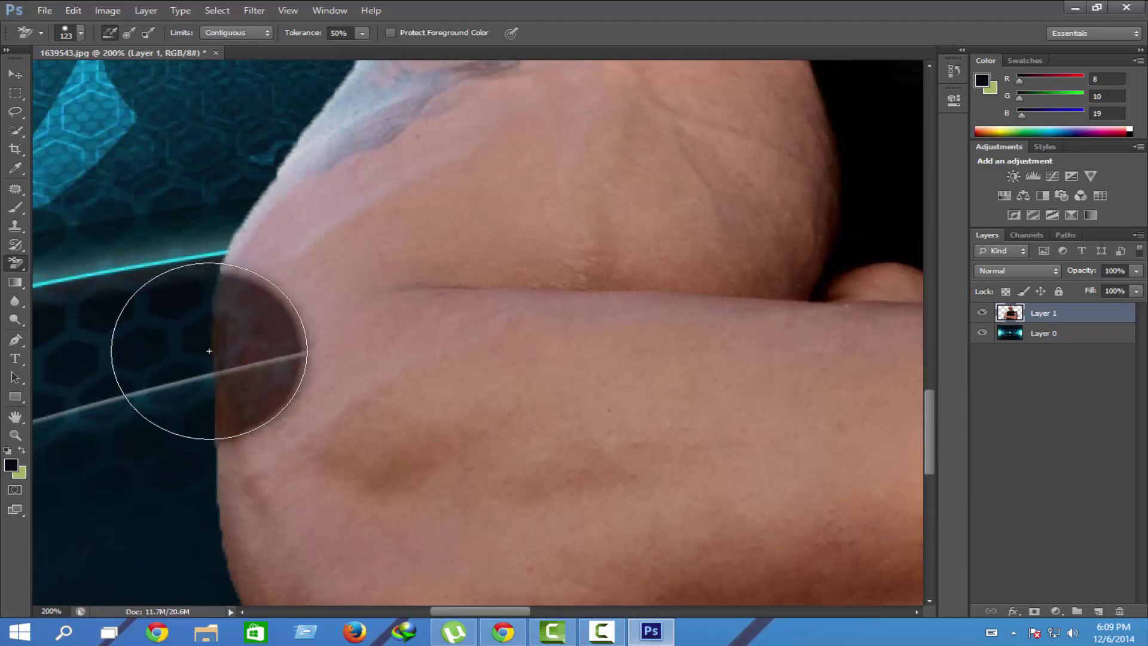
key(ctrl+z)
drag(263, 350, 552, 369)
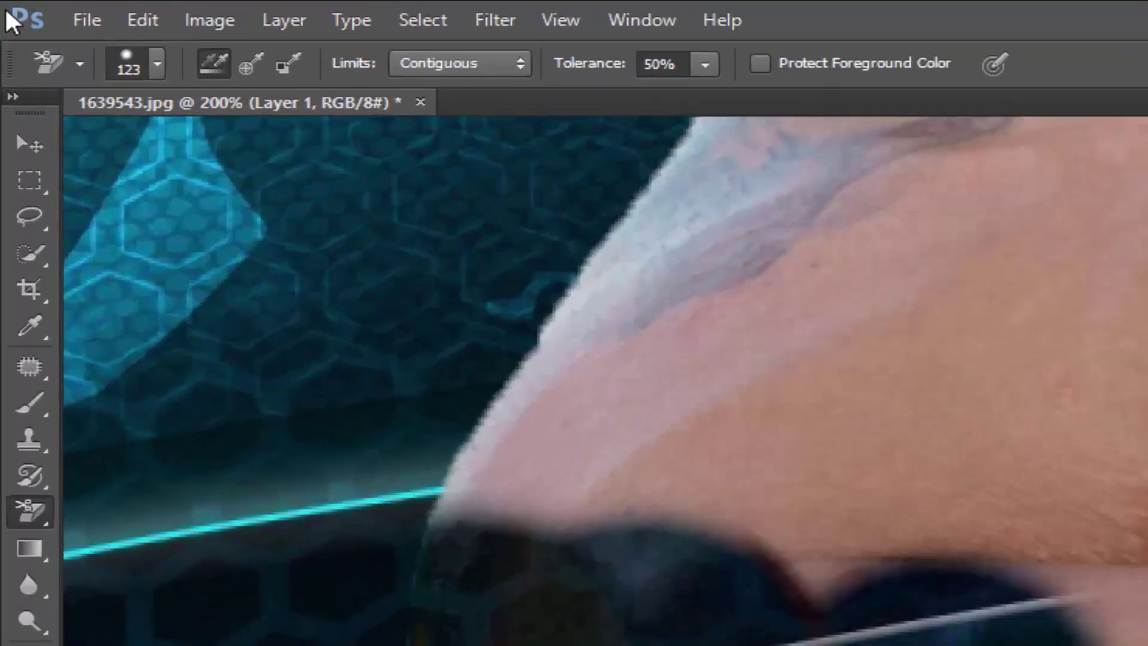
Step backward through the erase strokes until the dark blob beside the arm is gone
click(73, 10)
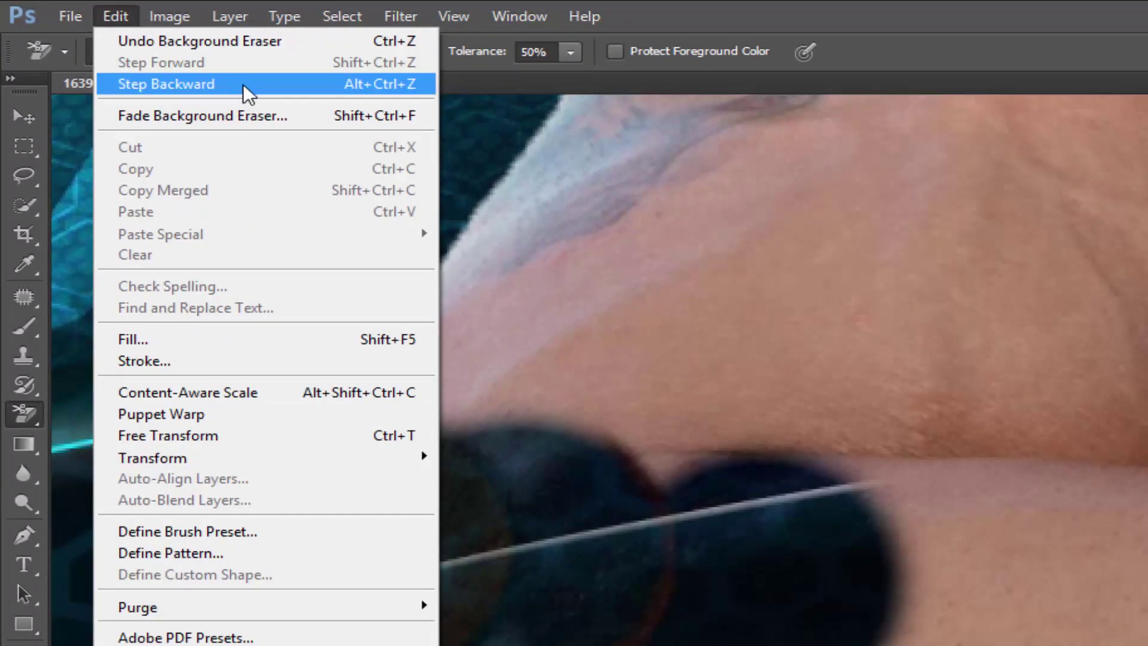
click(253, 83)
click(115, 16)
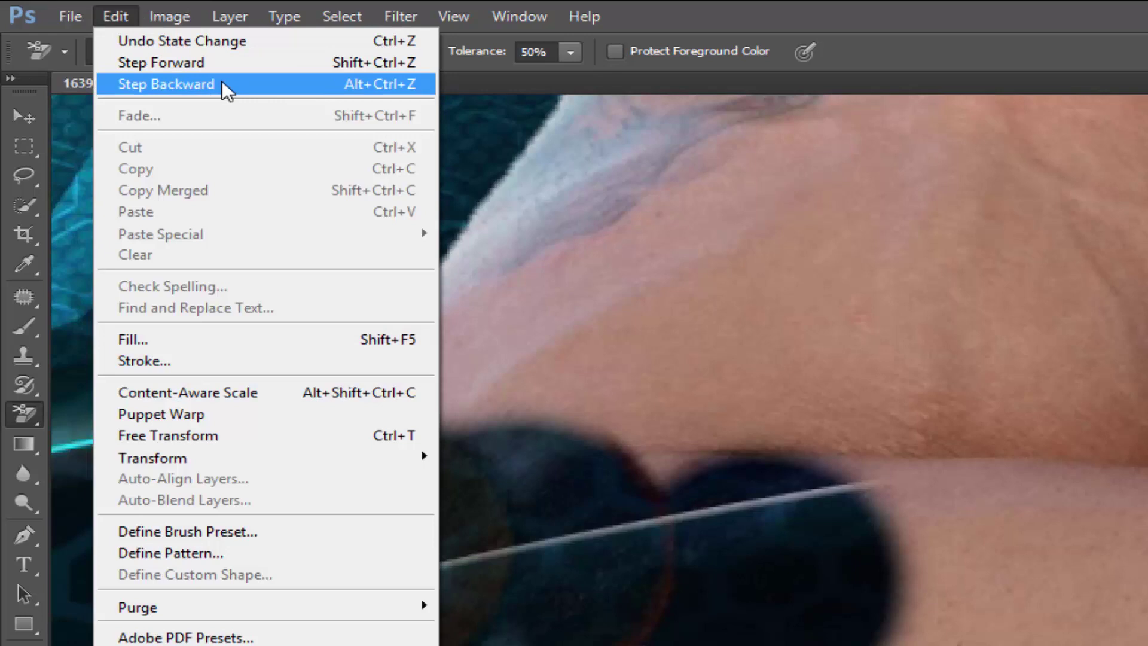
click(221, 84)
click(119, 16)
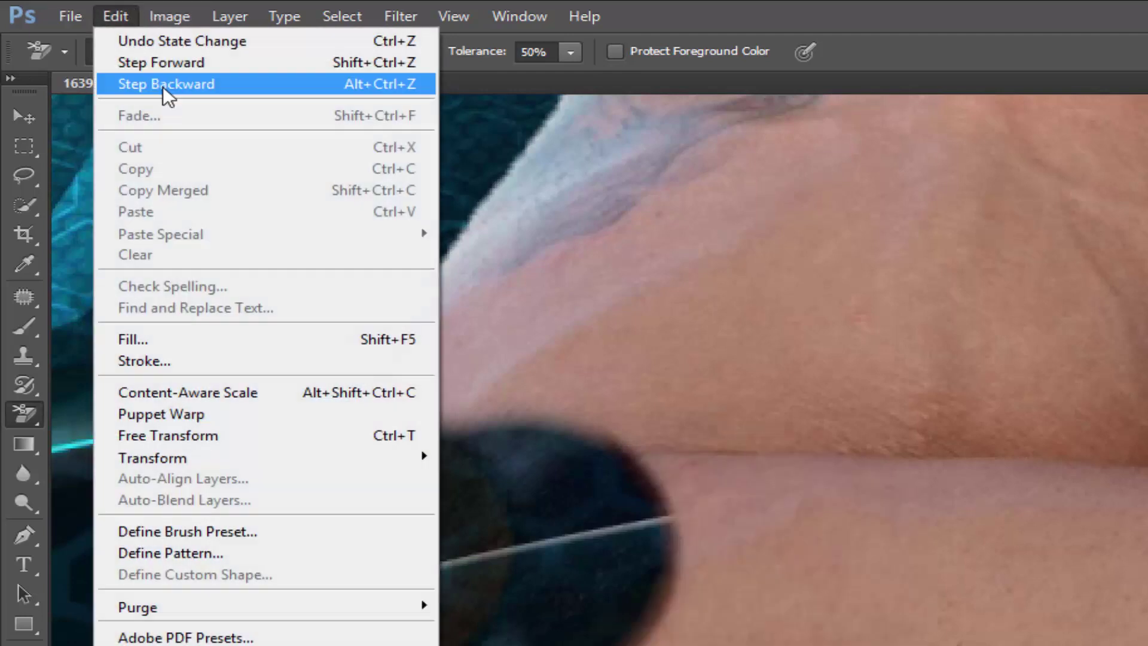
click(217, 83)
click(116, 16)
click(232, 86)
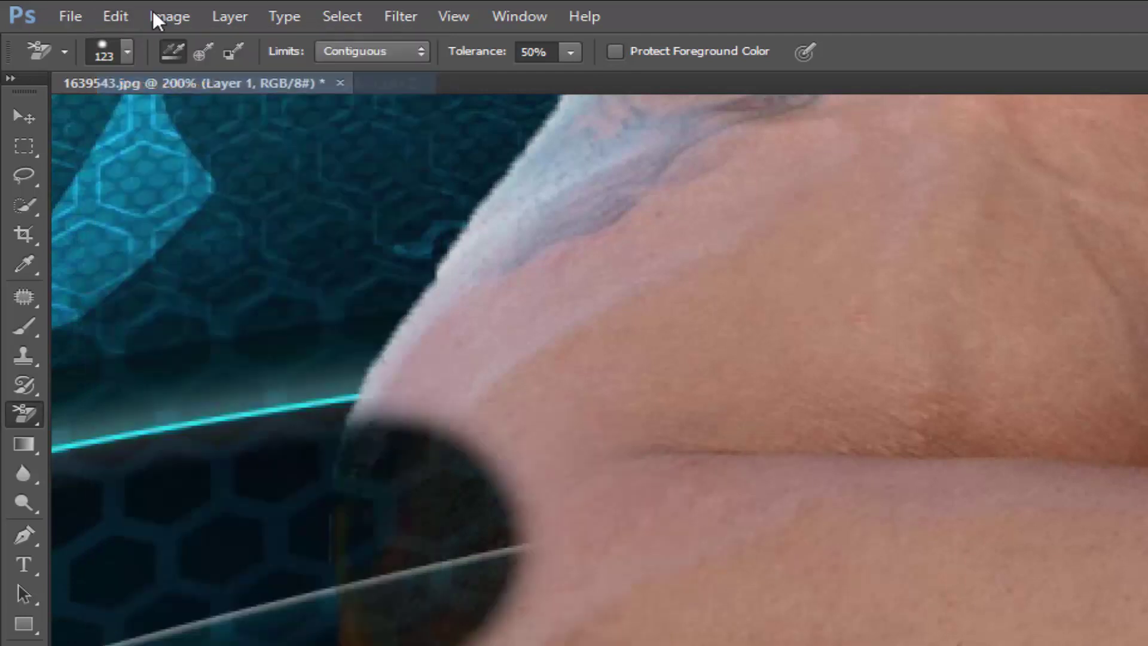
click(117, 16)
click(216, 87)
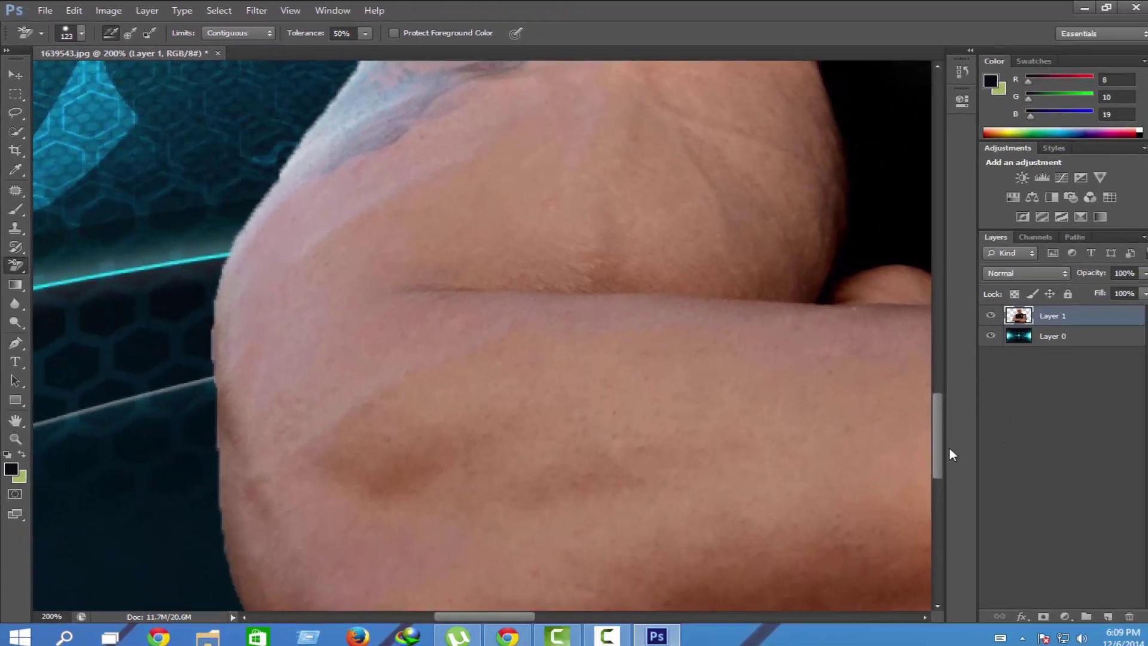
Adjust the view along the right side of the cut-out
drag(1055, 512, 1051, 423)
drag(976, 398, 981, 330)
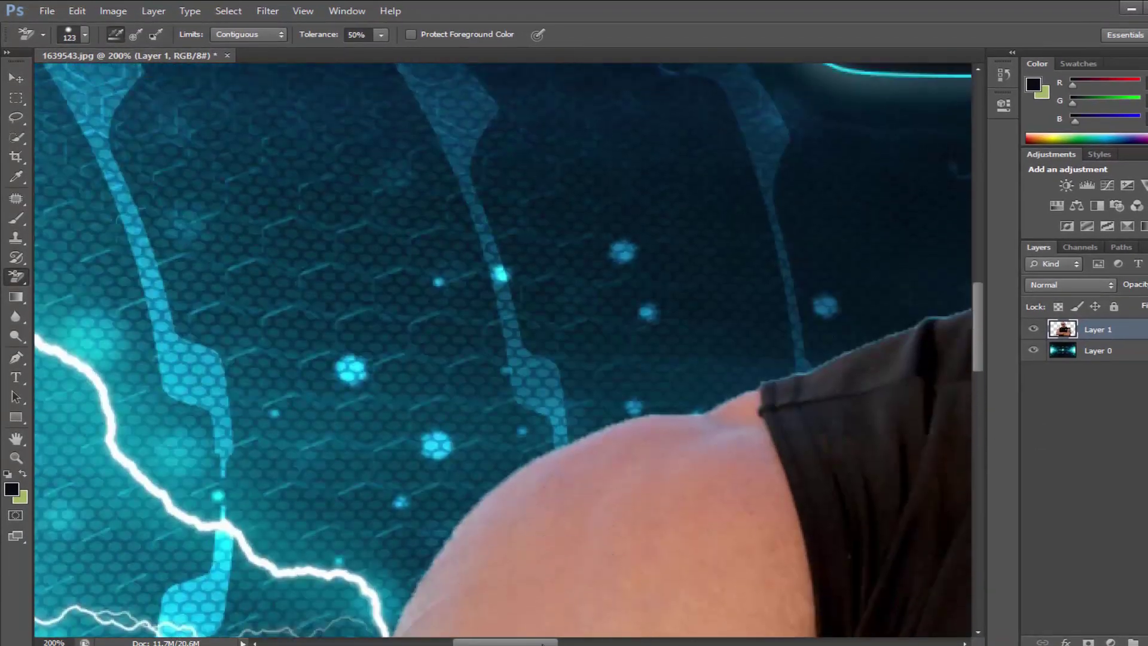
scroll(502, 352, right, 10)
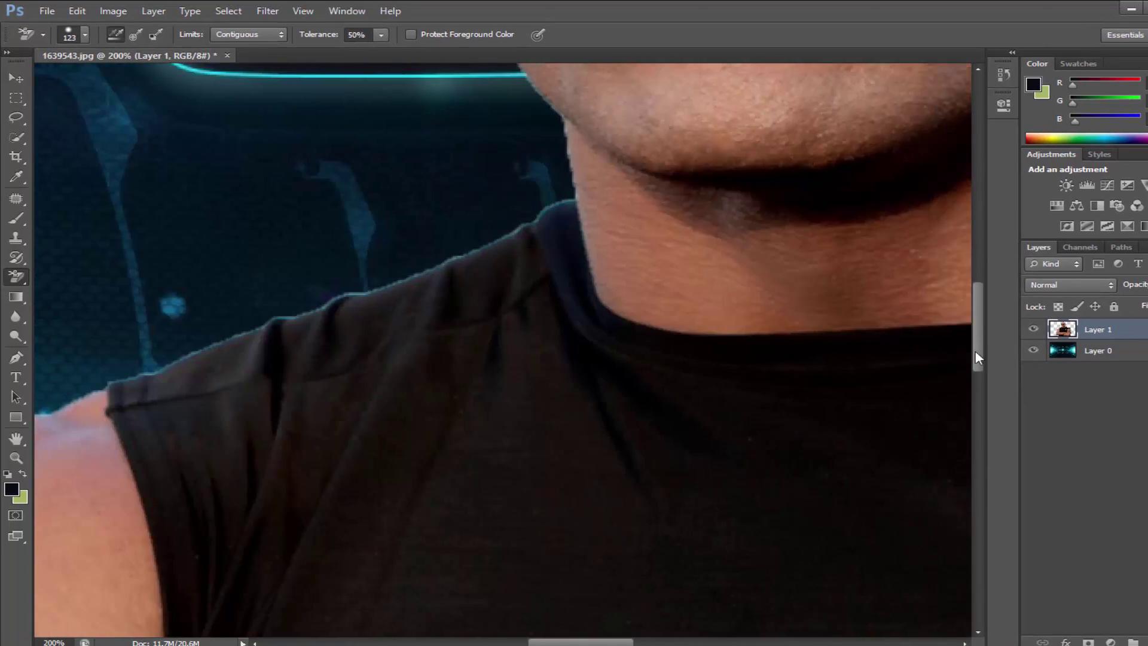
drag(976, 357, 977, 315)
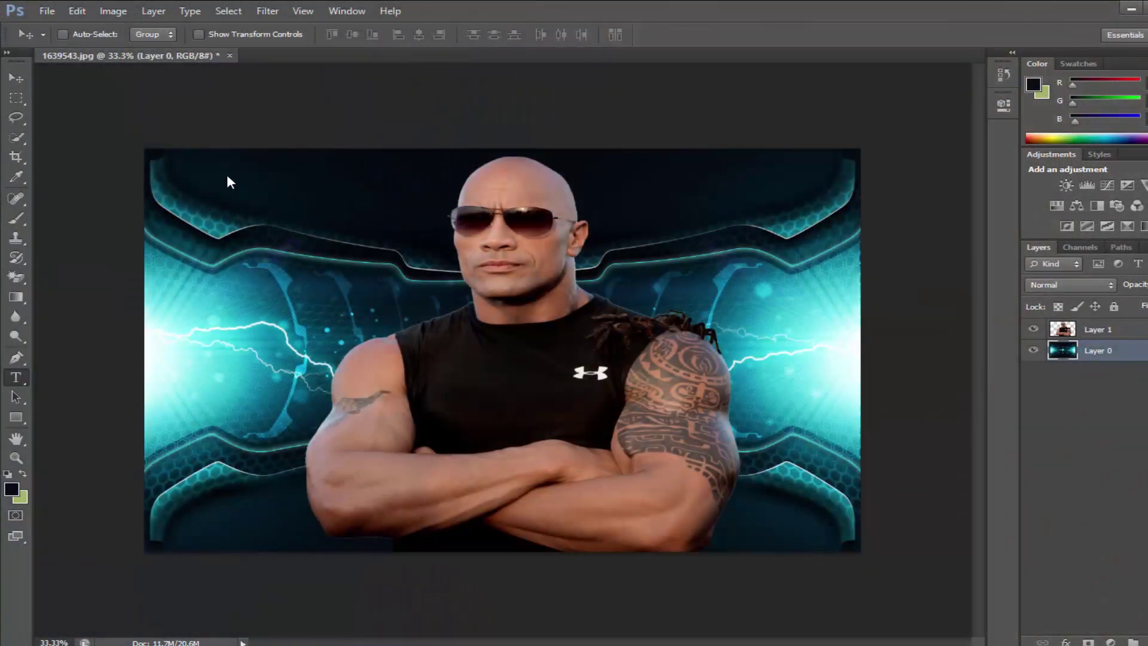
Type THE at the top left in Algerian, colour it blue 5fa1e5, and commit
click(195, 172)
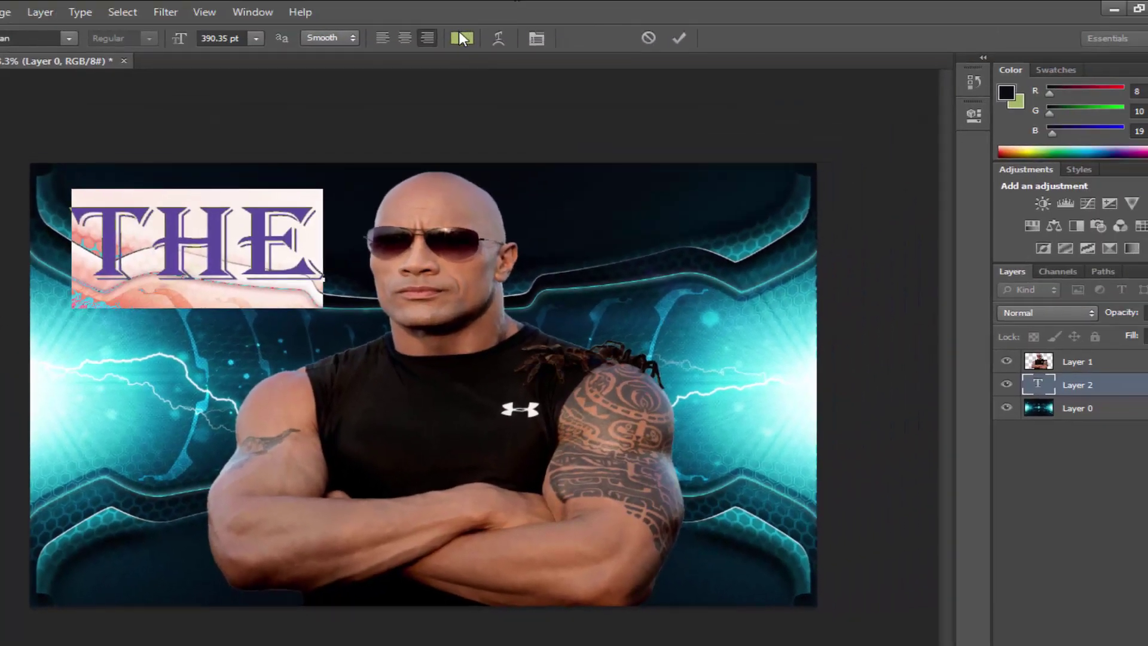
click(460, 39)
drag(786, 596, 780, 526)
mouse_move(884, 481)
mouse_down()
mouse_move(894, 433)
mouse_move(893, 542)
mouse_up()
click(810, 574)
drag(810, 574, 846, 486)
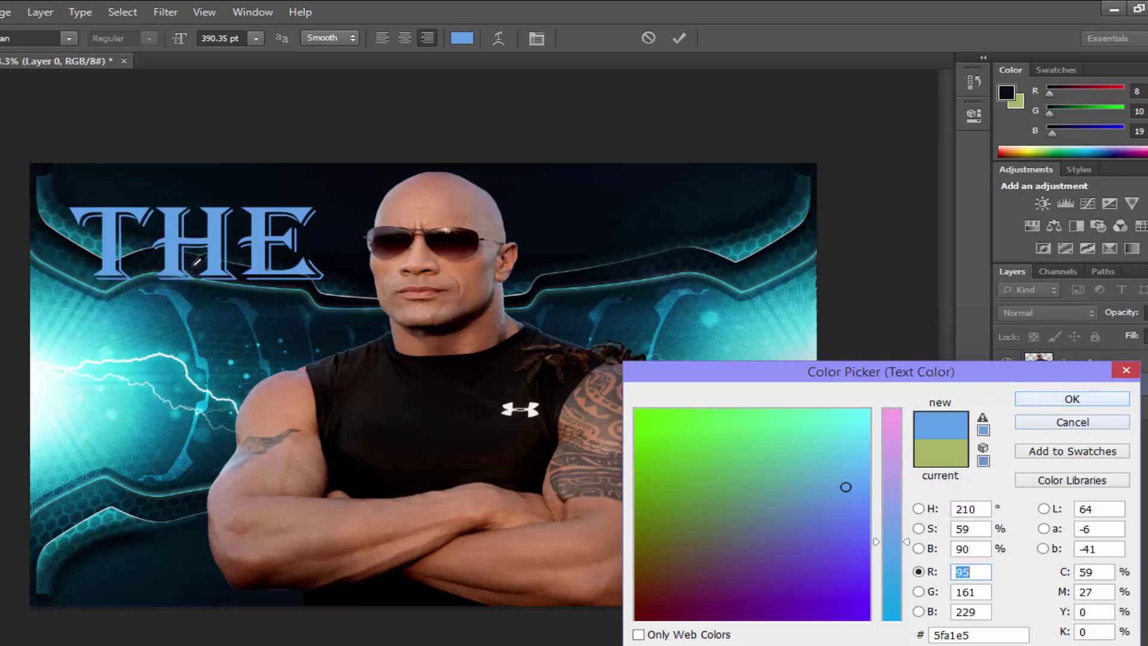
click(1070, 399)
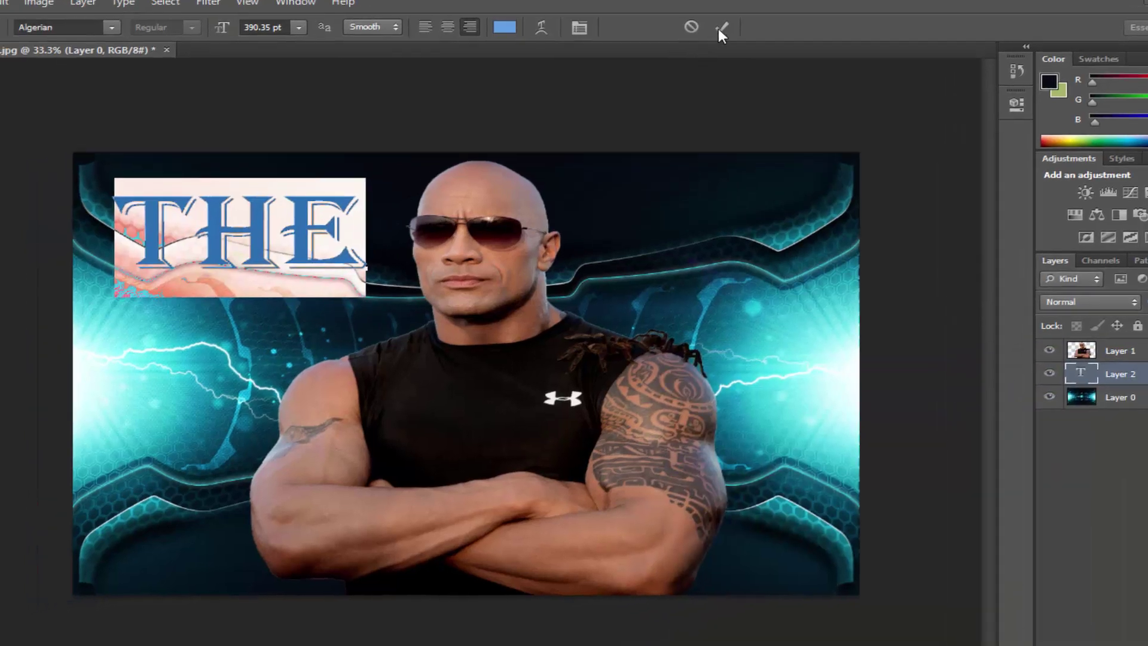
click(679, 38)
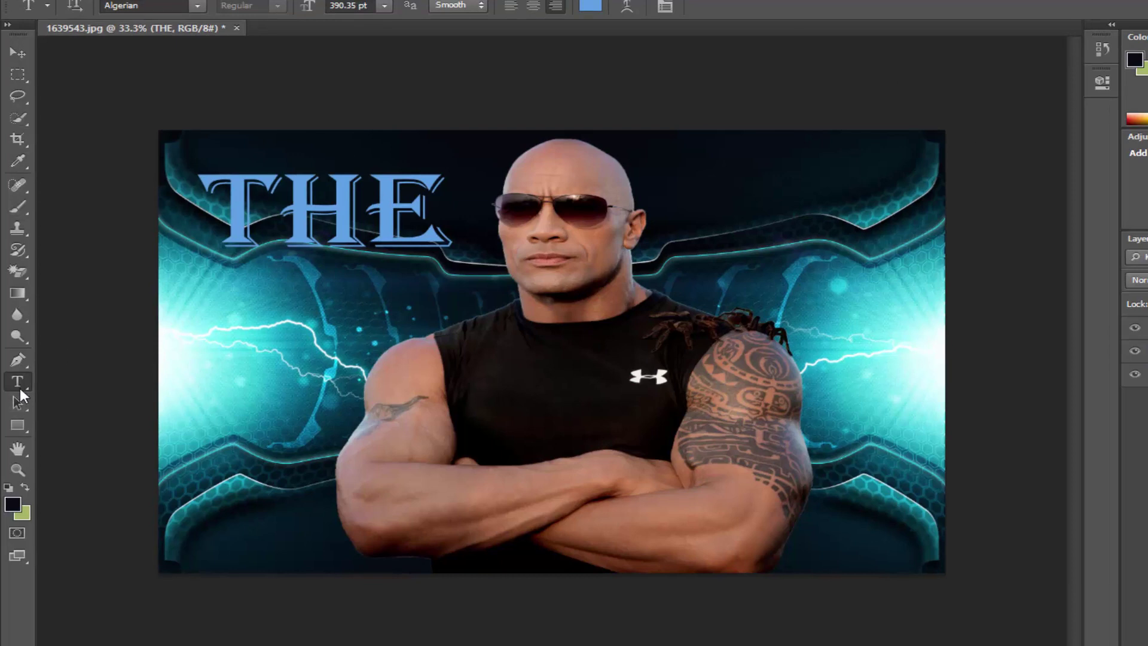
Type ROCK at the top right and enlarge it to 373.9 pt
click(682, 196)
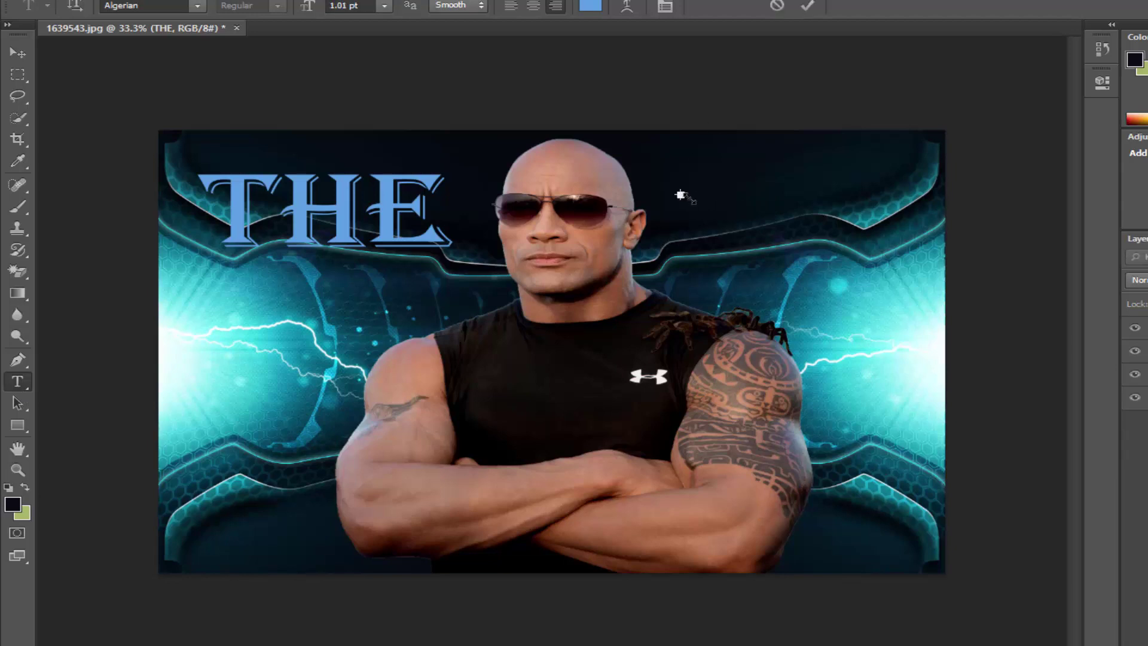
drag(713, 207, 926, 277)
drag(867, 207, 864, 199)
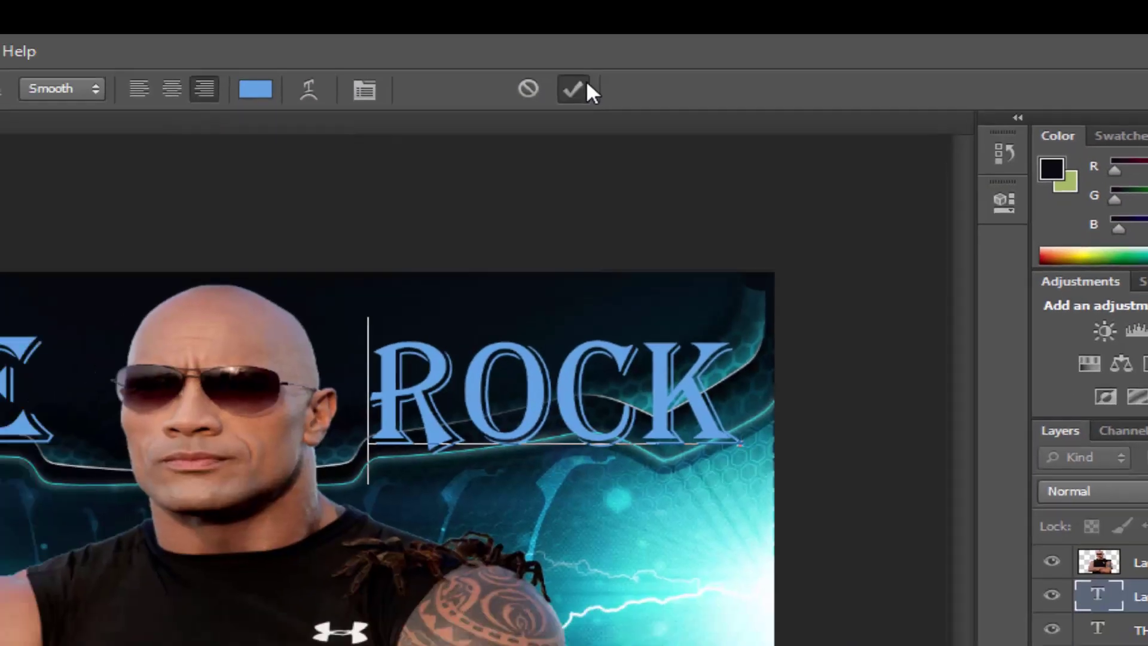
Commit the ROCK text and briefly browse the image adjustments menu
click(797, 8)
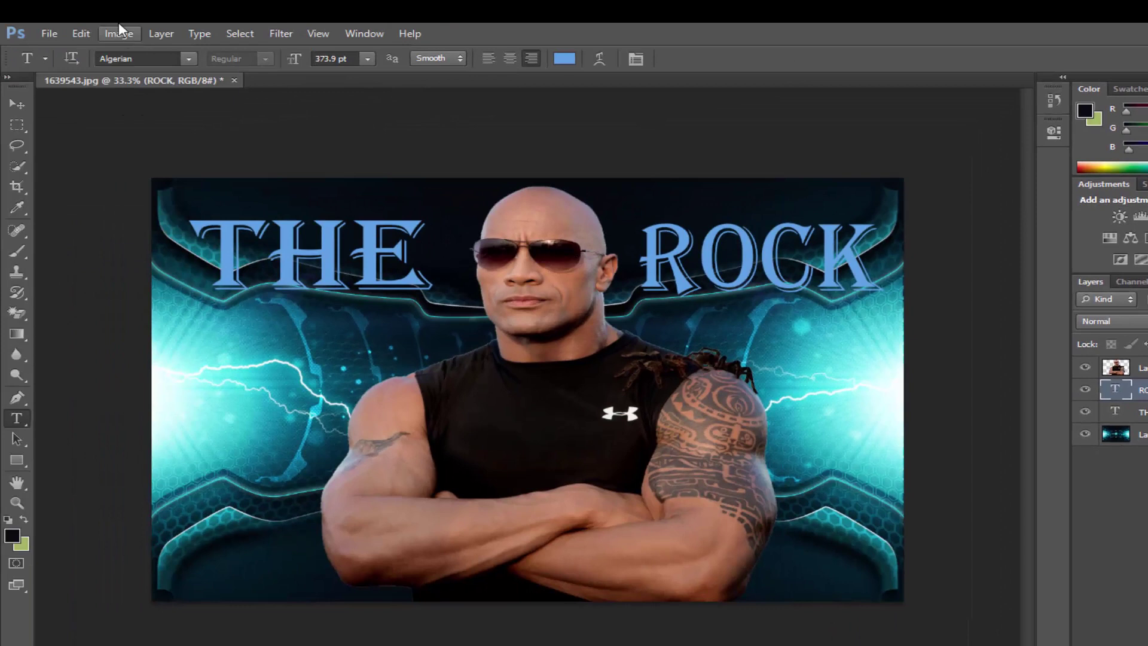
click(118, 25)
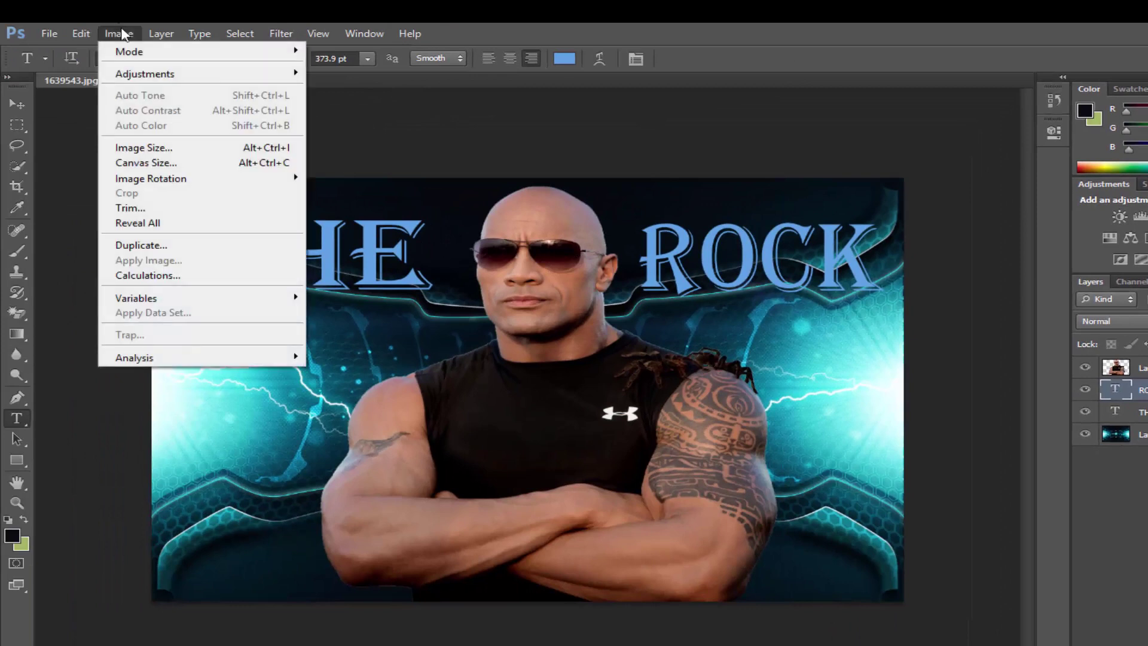
mouse_move(269, 74)
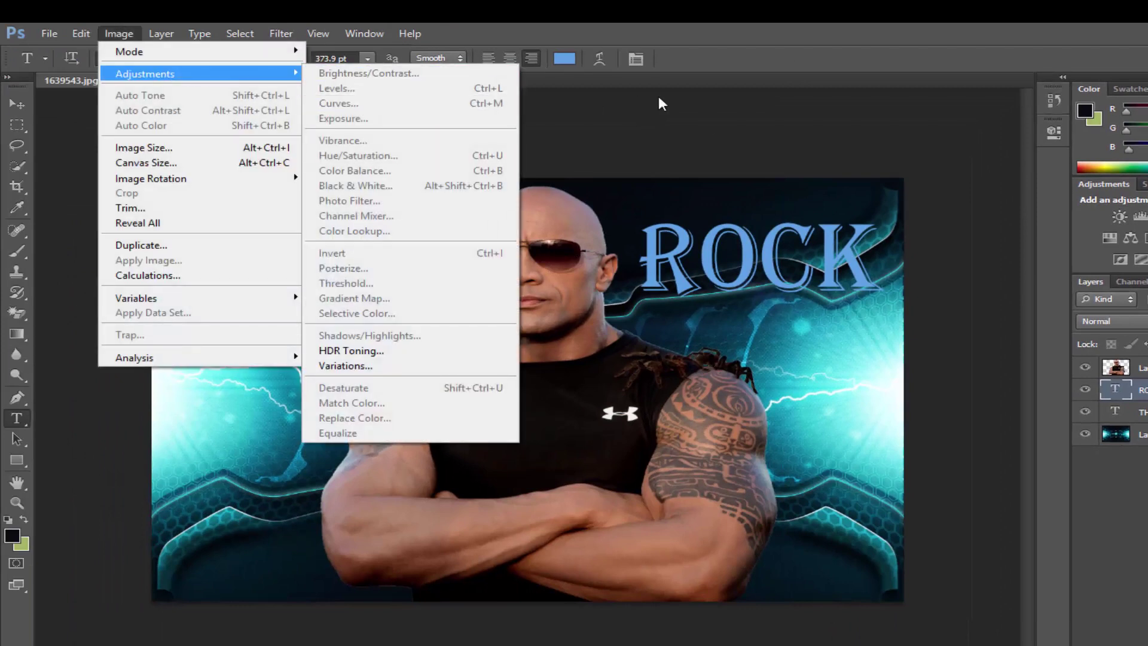
click(992, 448)
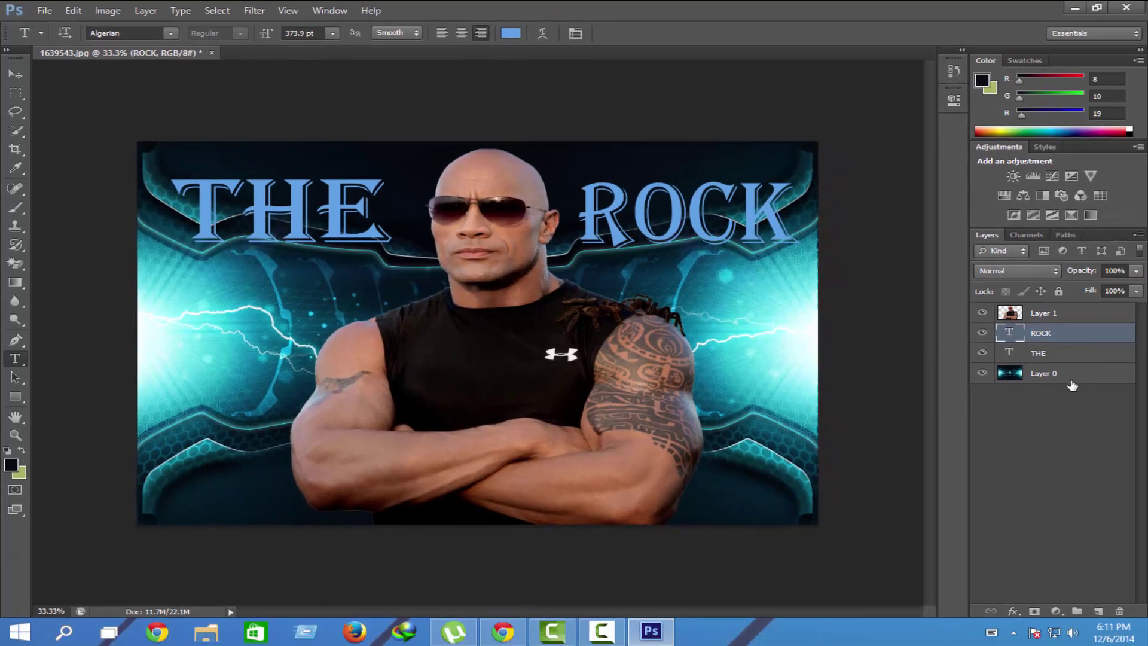
click(1069, 398)
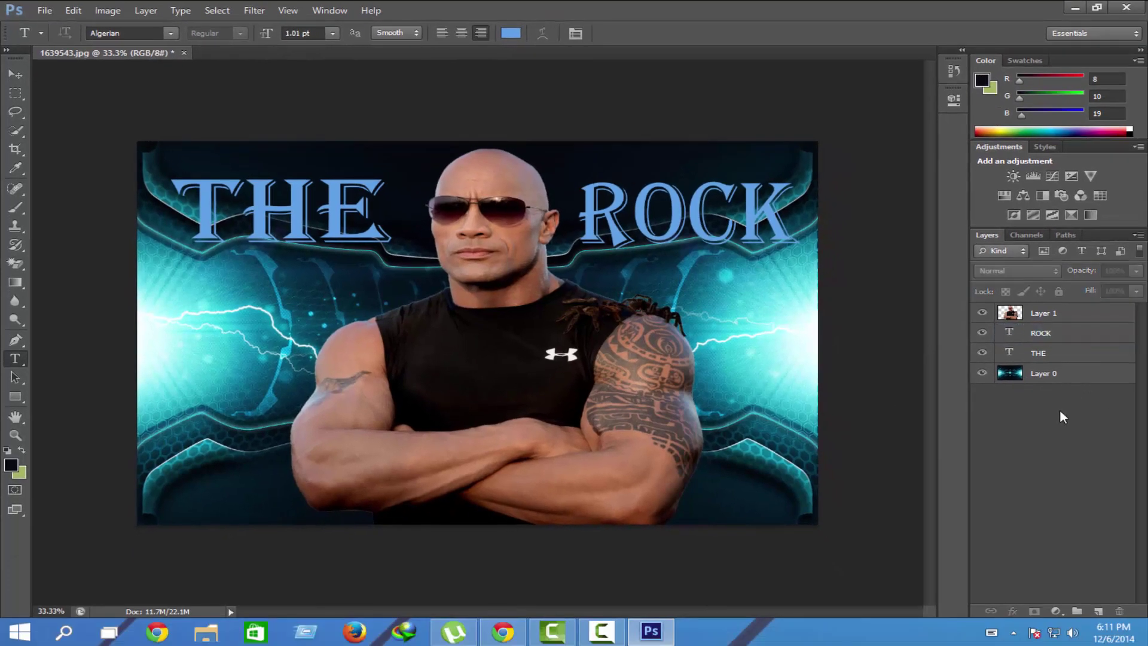
Select Layer 0, Layer 1 and both text layers and merge them into one
right_click(1052, 335)
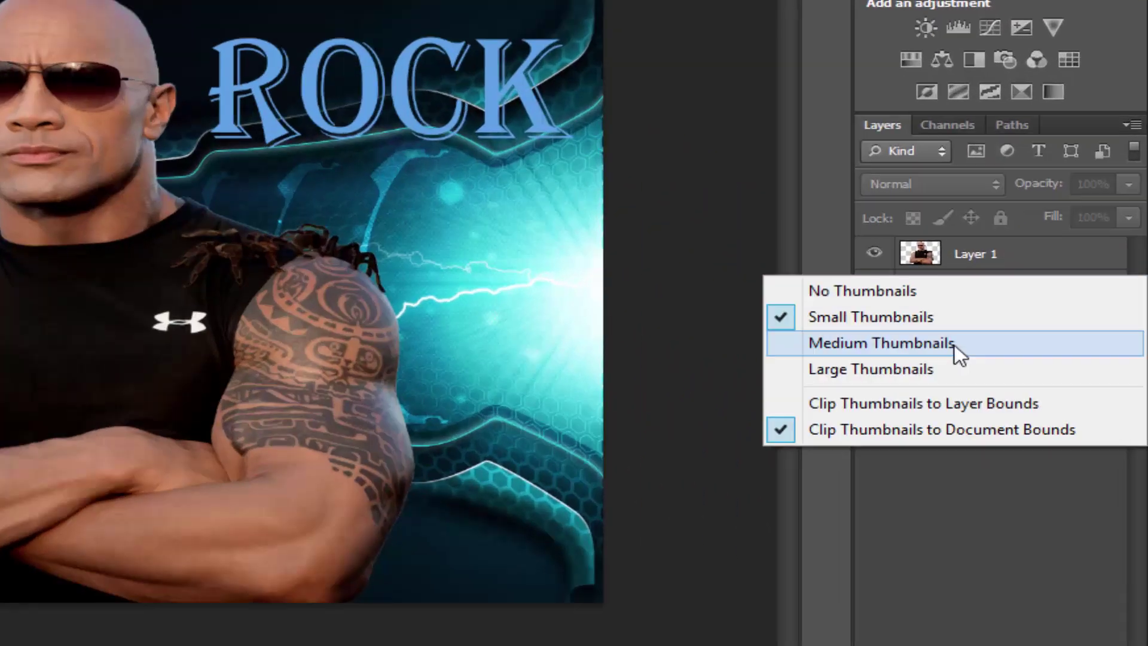
click(820, 521)
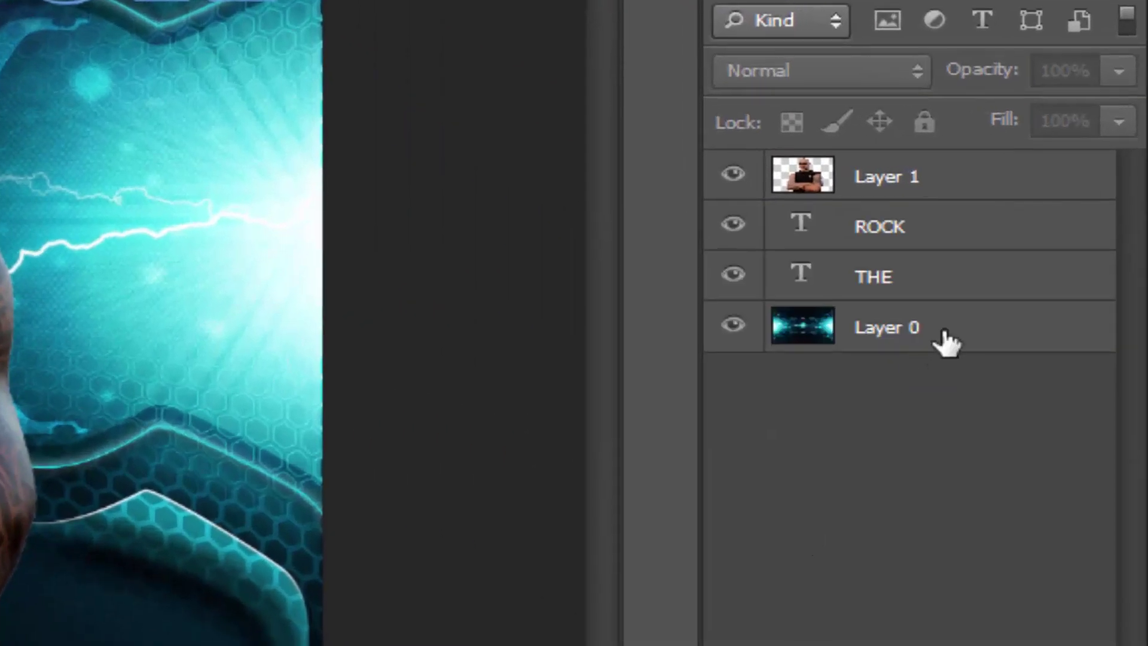
click(949, 323)
shift+click(955, 281)
shift+click(956, 178)
right_click(933, 328)
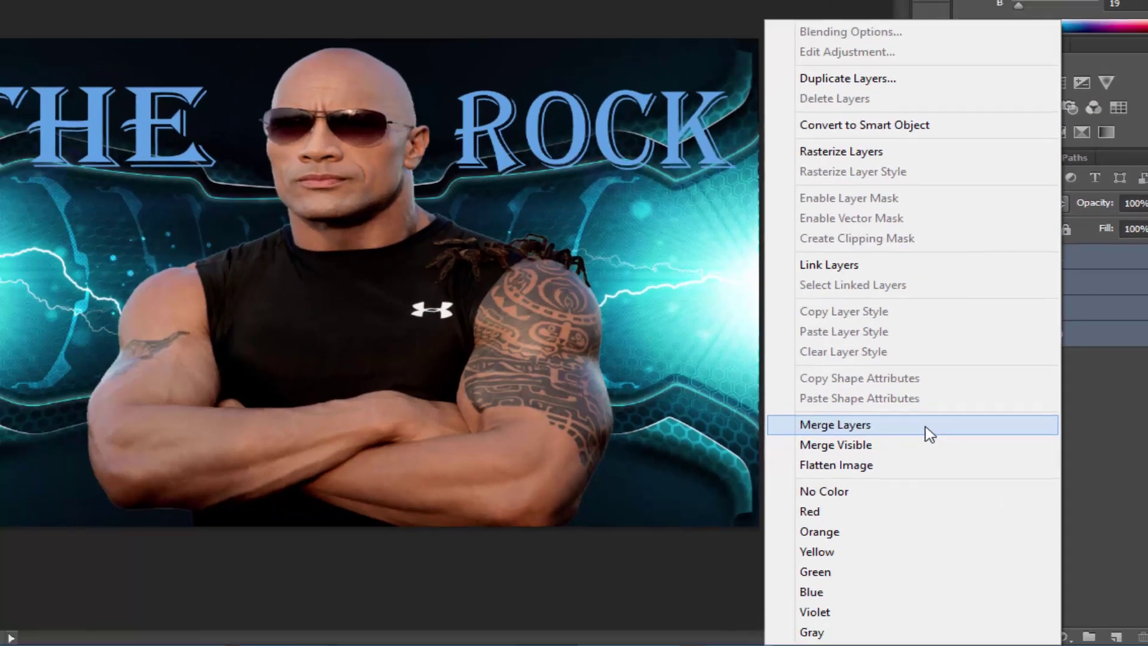
click(795, 294)
click(1080, 359)
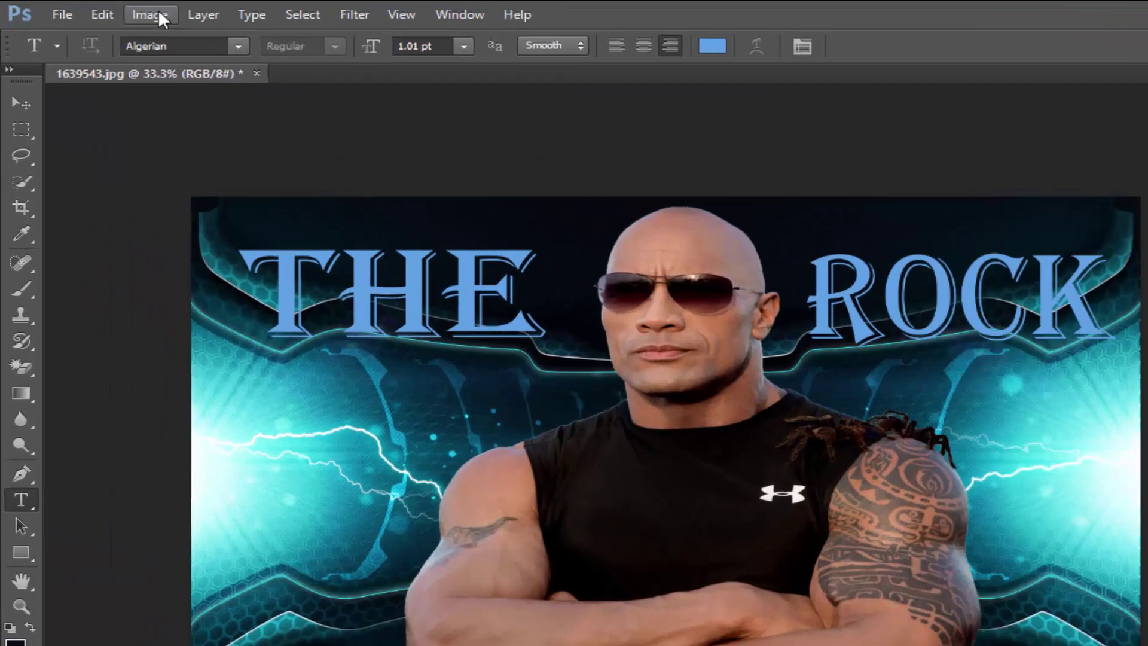
click(108, 10)
Brighten the merged image with Exposure +0.65, Offset -0.0081 and Gamma 0.93
mouse_move(146, 10)
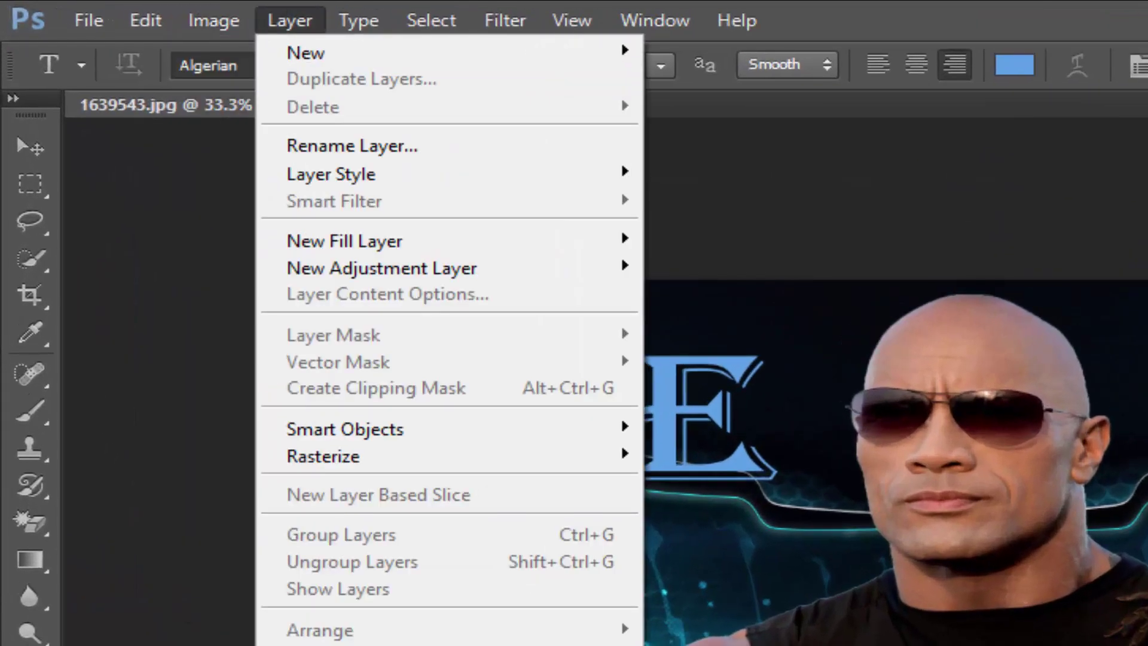
key(Escape)
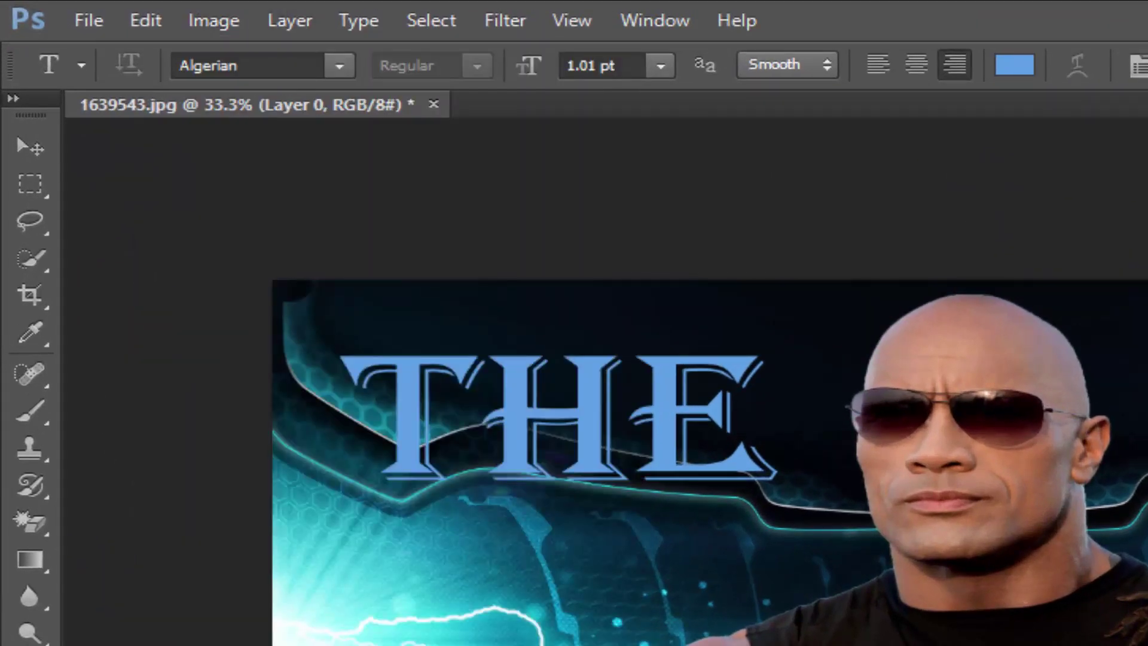
click(222, 5)
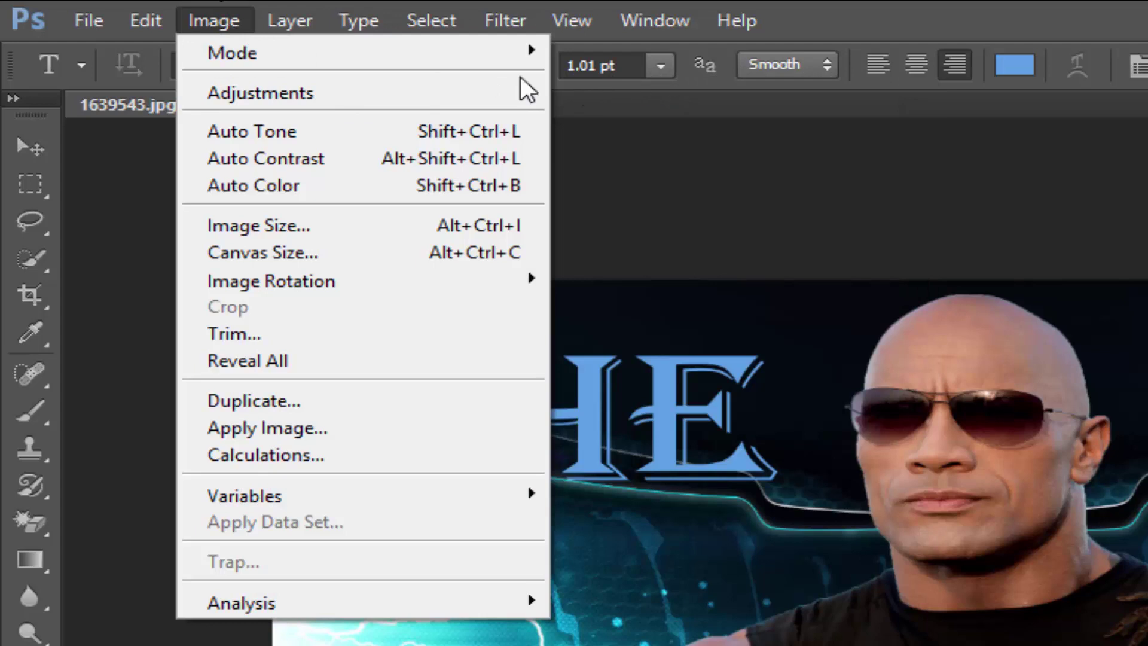
mouse_move(513, 93)
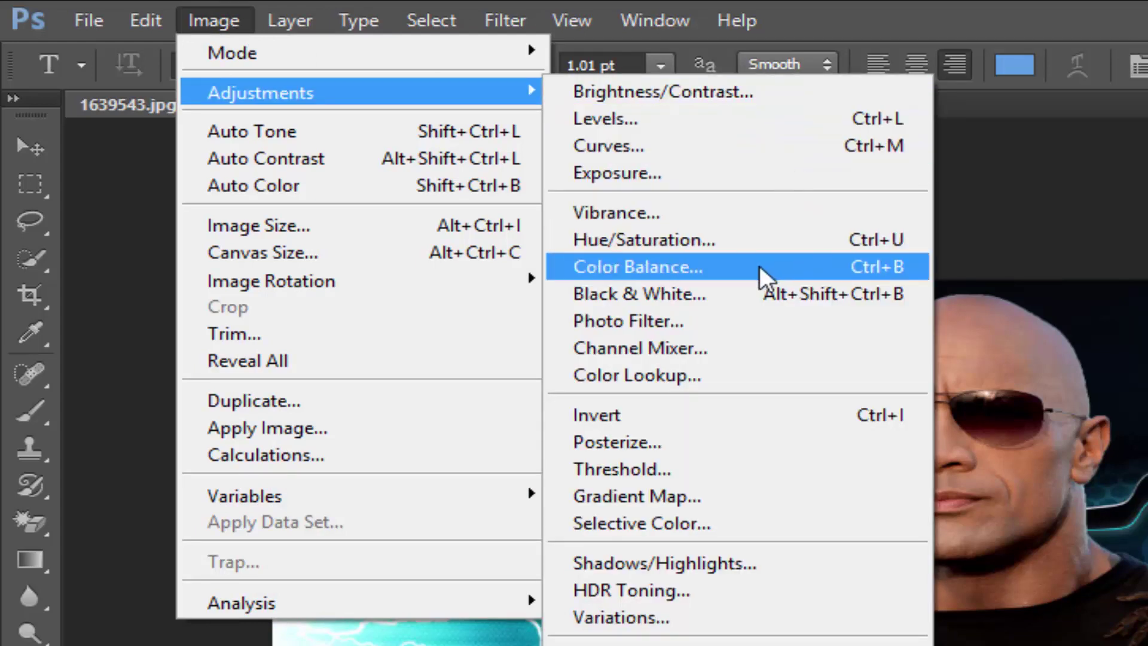
click(747, 172)
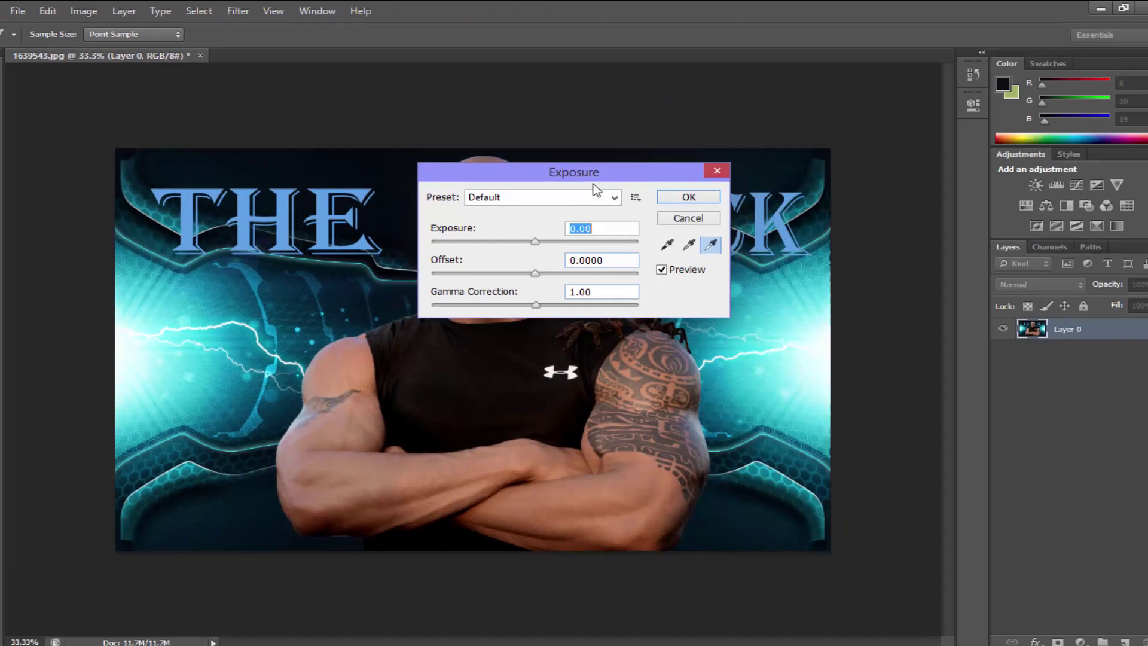
drag(597, 181, 890, 308)
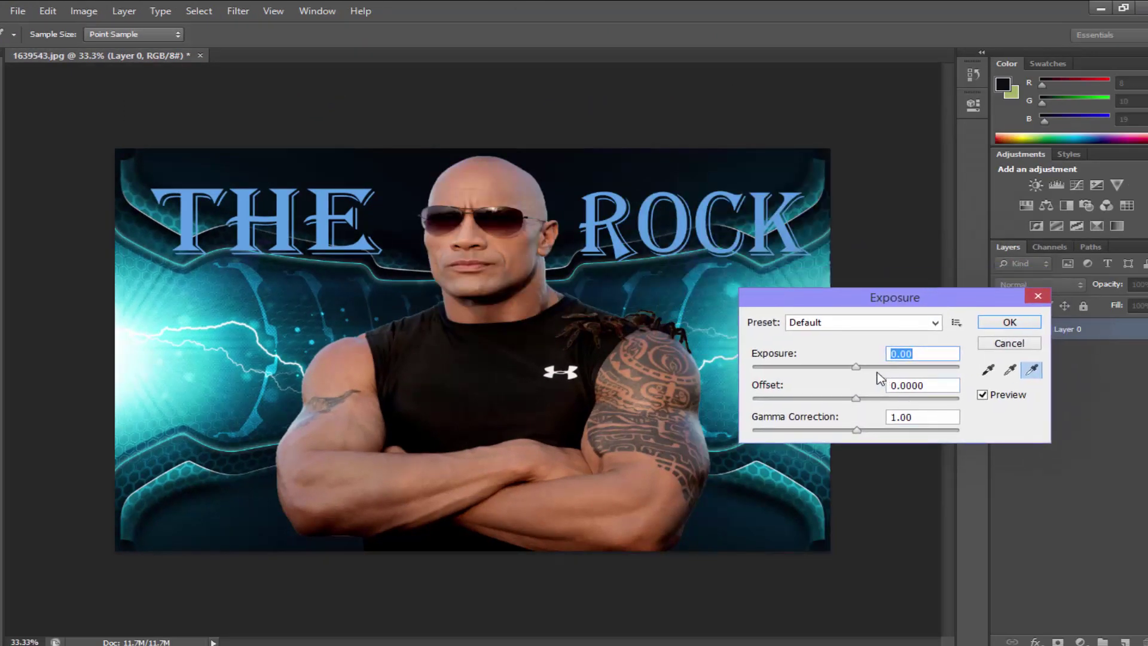
drag(860, 371, 848, 441)
click(862, 429)
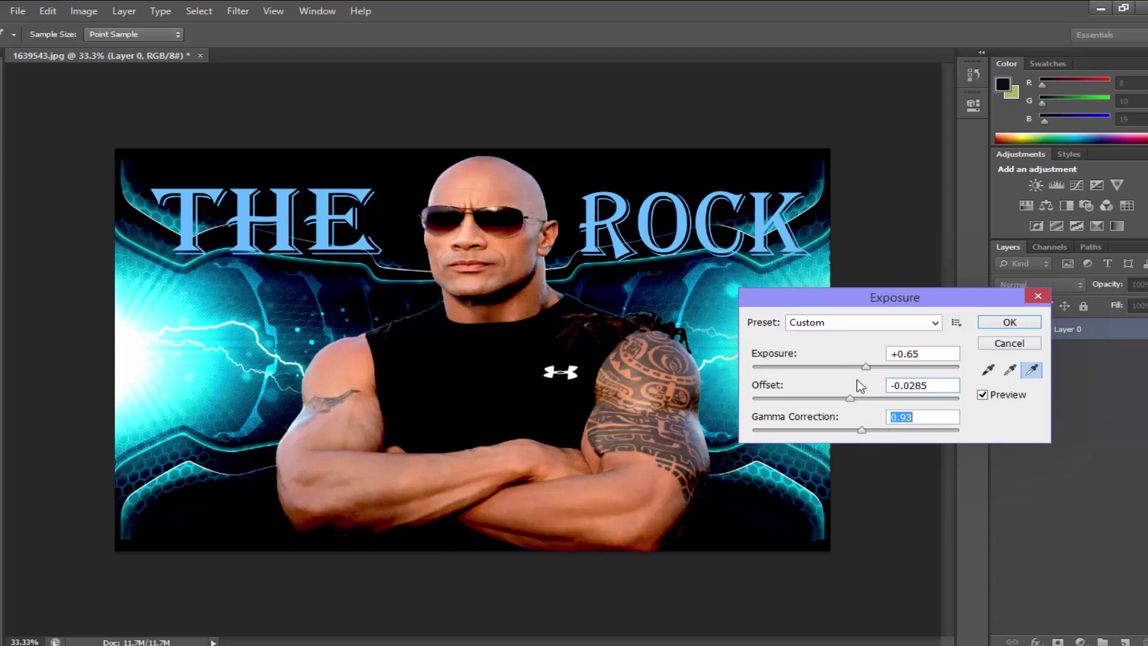
click(857, 400)
drag(851, 401, 841, 402)
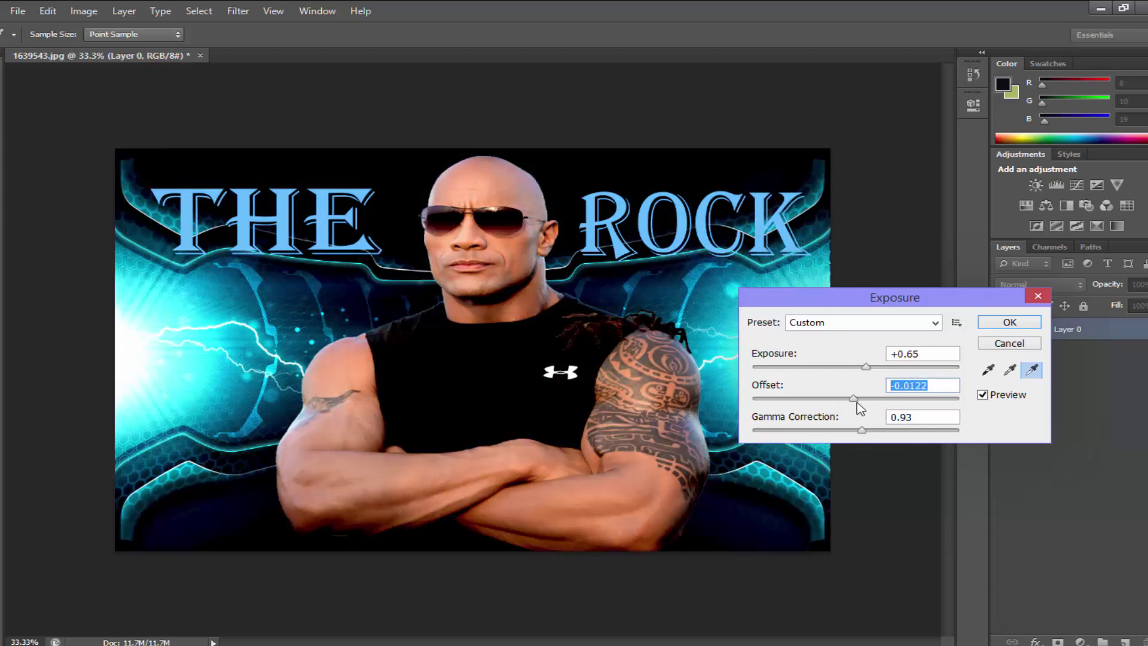
click(854, 403)
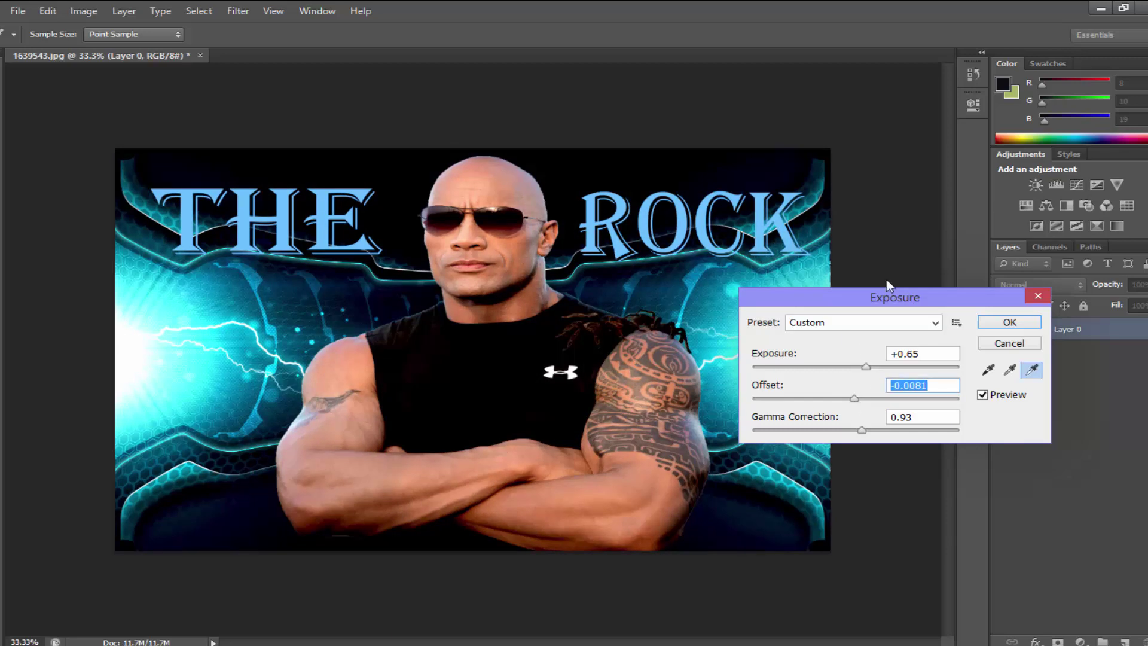
click(1010, 323)
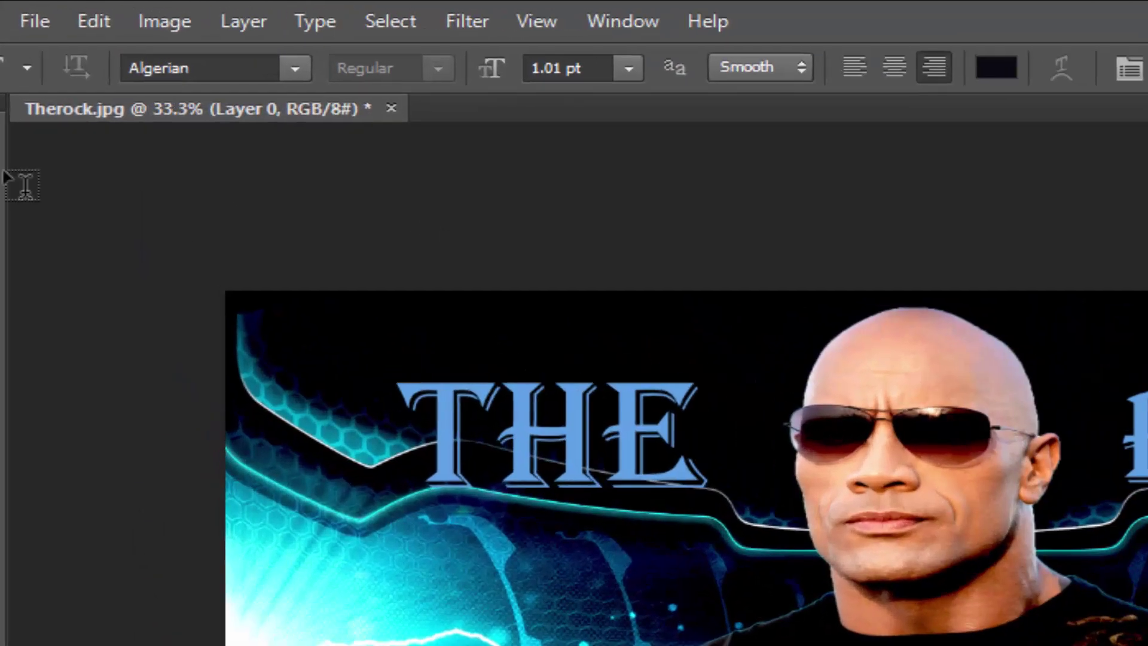
Save a copy to the Desktop in JPEG format named ROCKY.jpg
key(v)
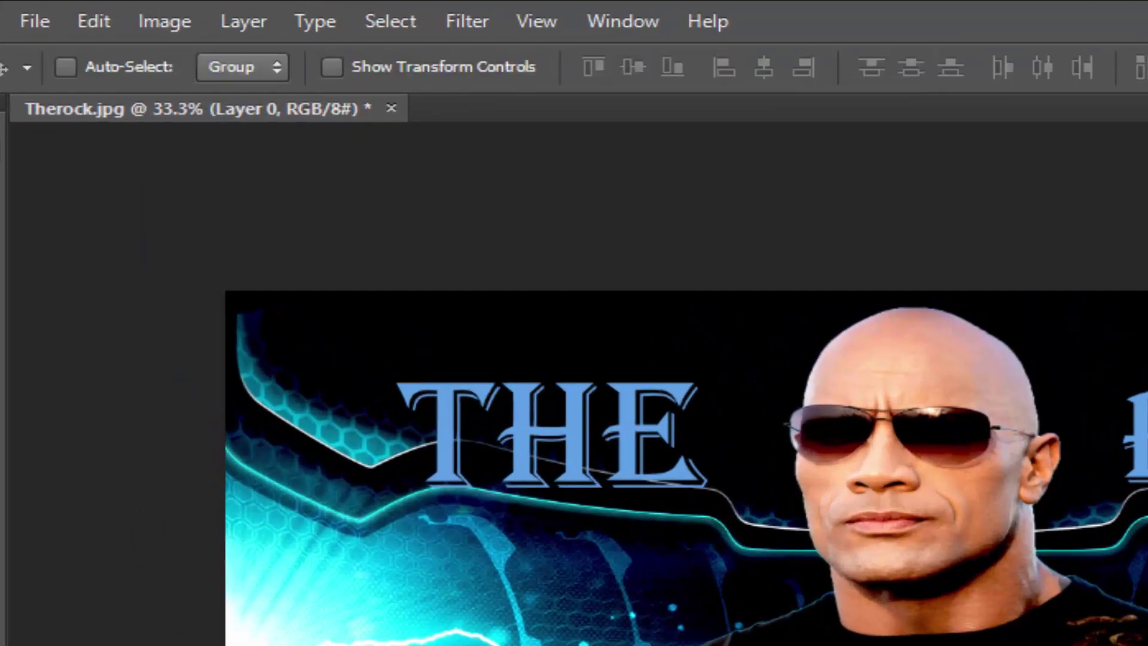
click(46, 11)
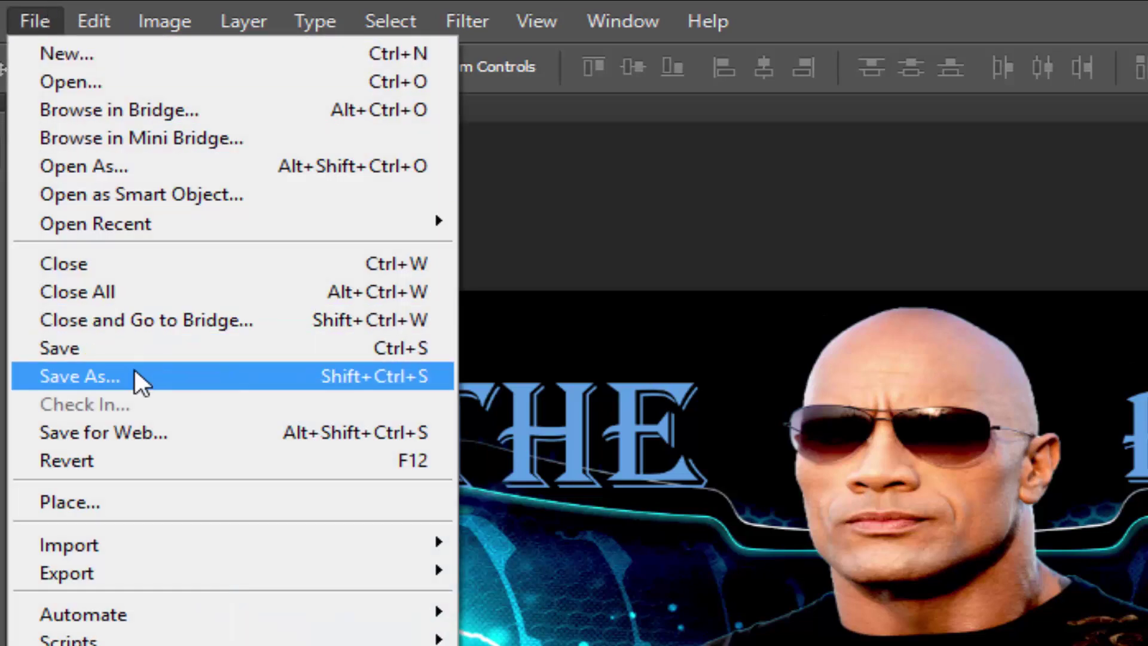
click(135, 375)
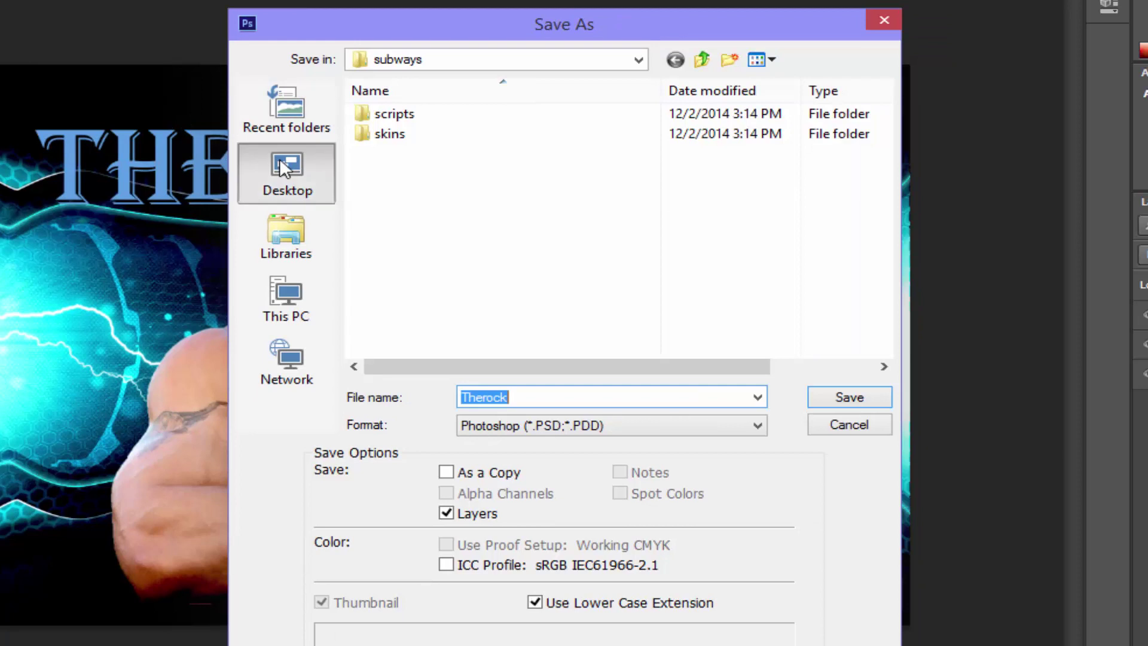
click(286, 171)
click(579, 424)
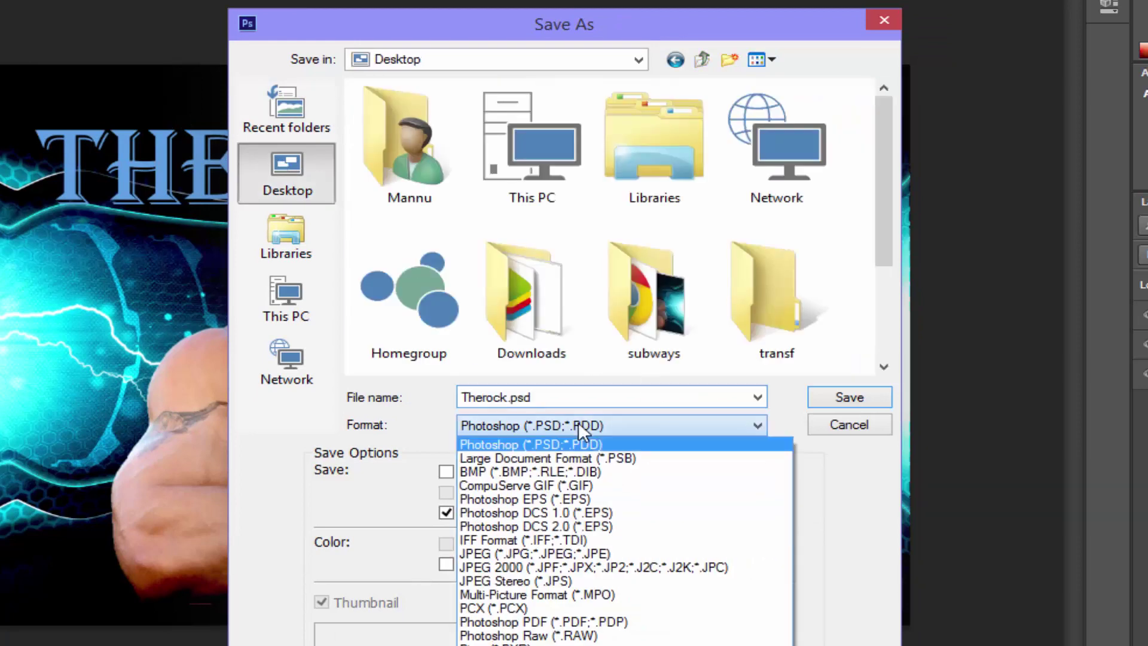
click(497, 550)
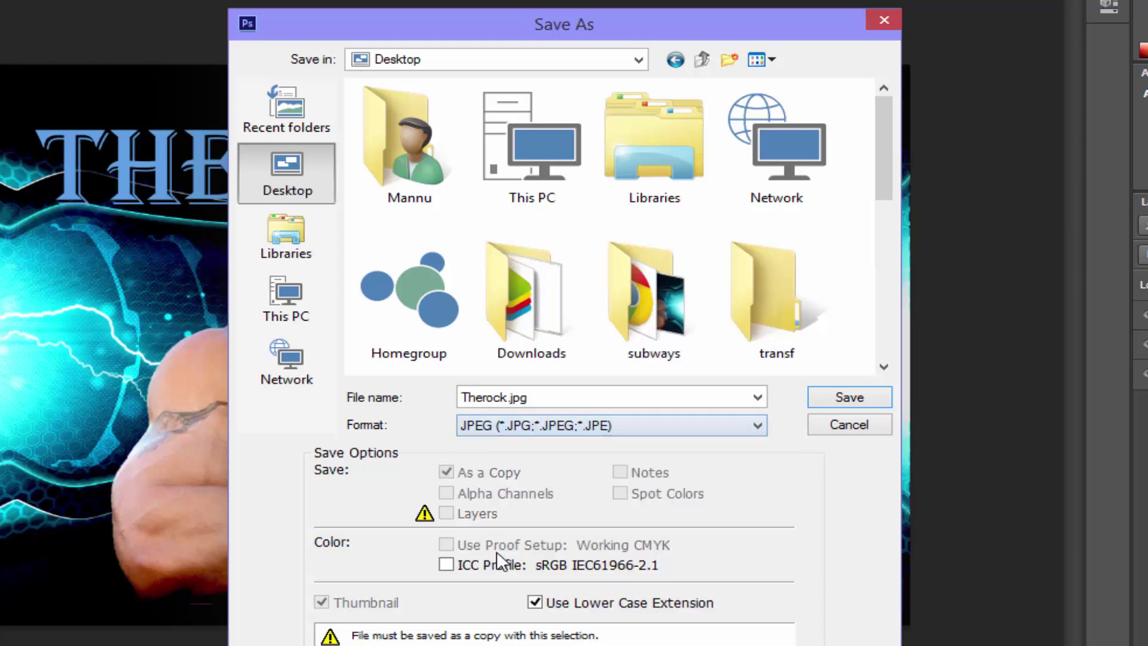
double_click(508, 397)
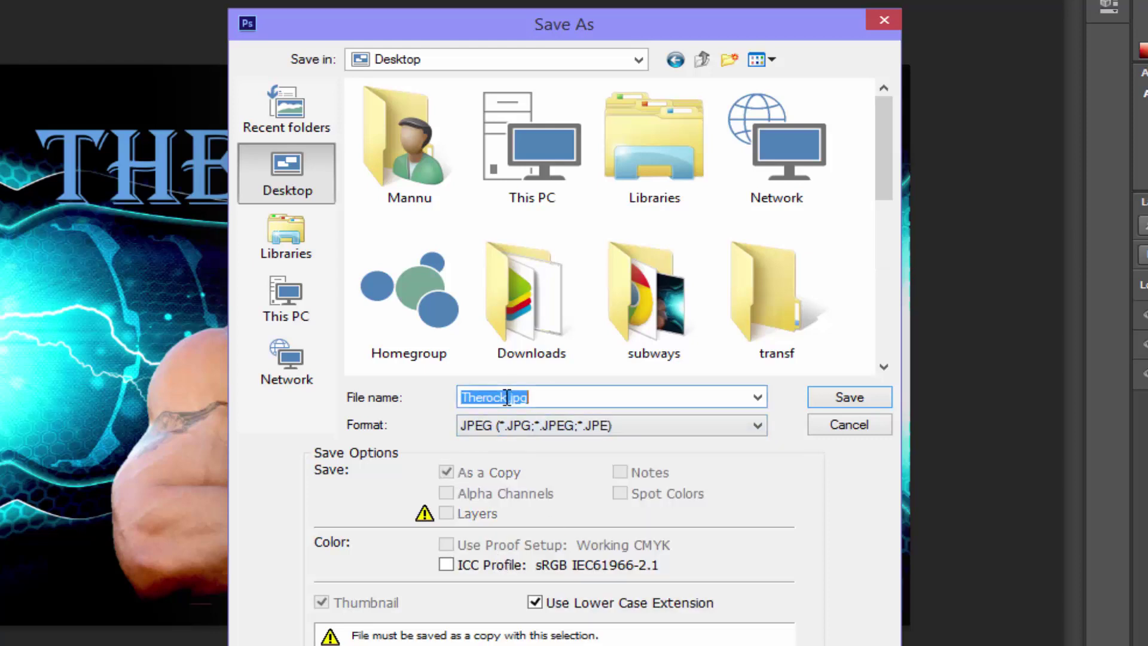
click(507, 397)
text(ROCKY)
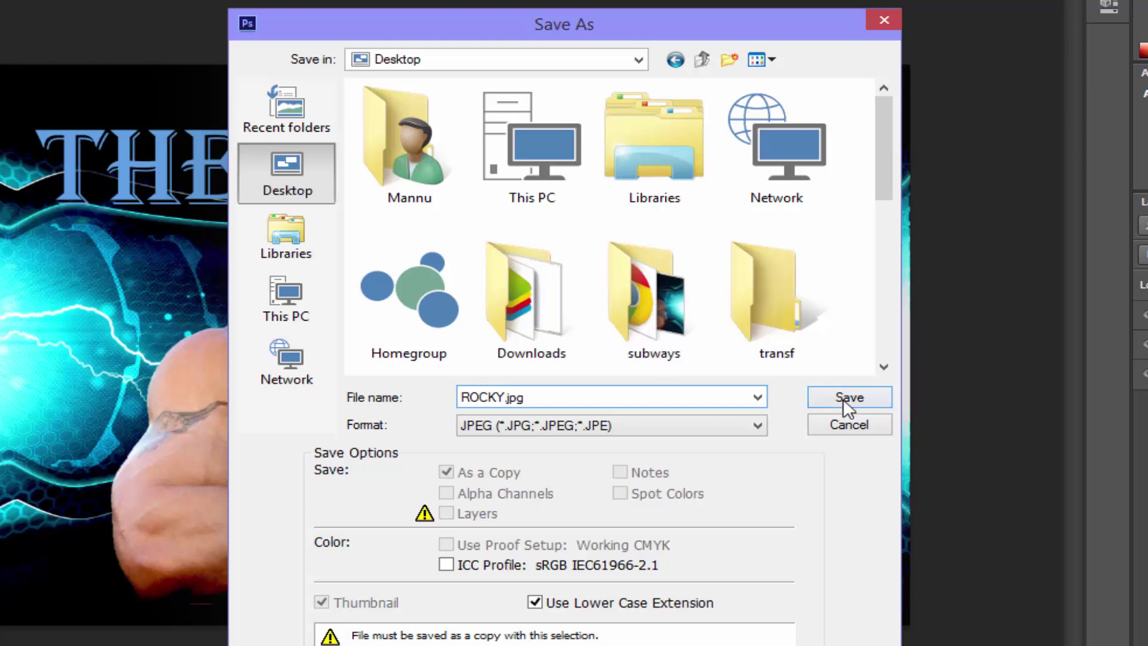
click(848, 398)
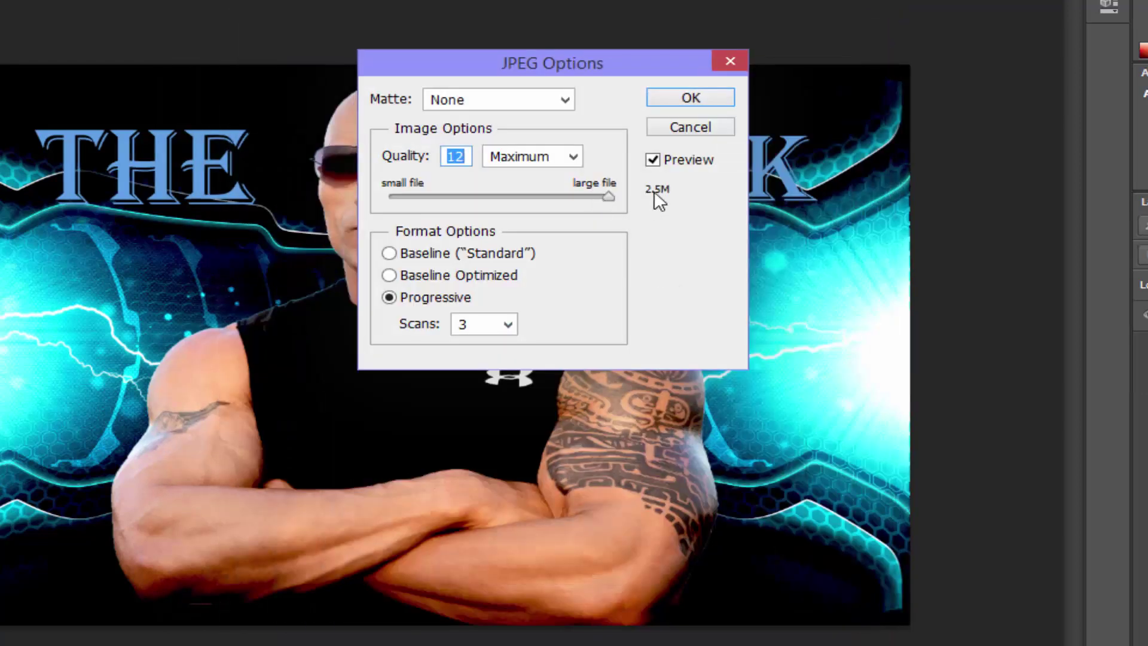
Keep JPEG quality at 12 Maximum to finish saving, then quit Photoshop without saving the document
click(606, 195)
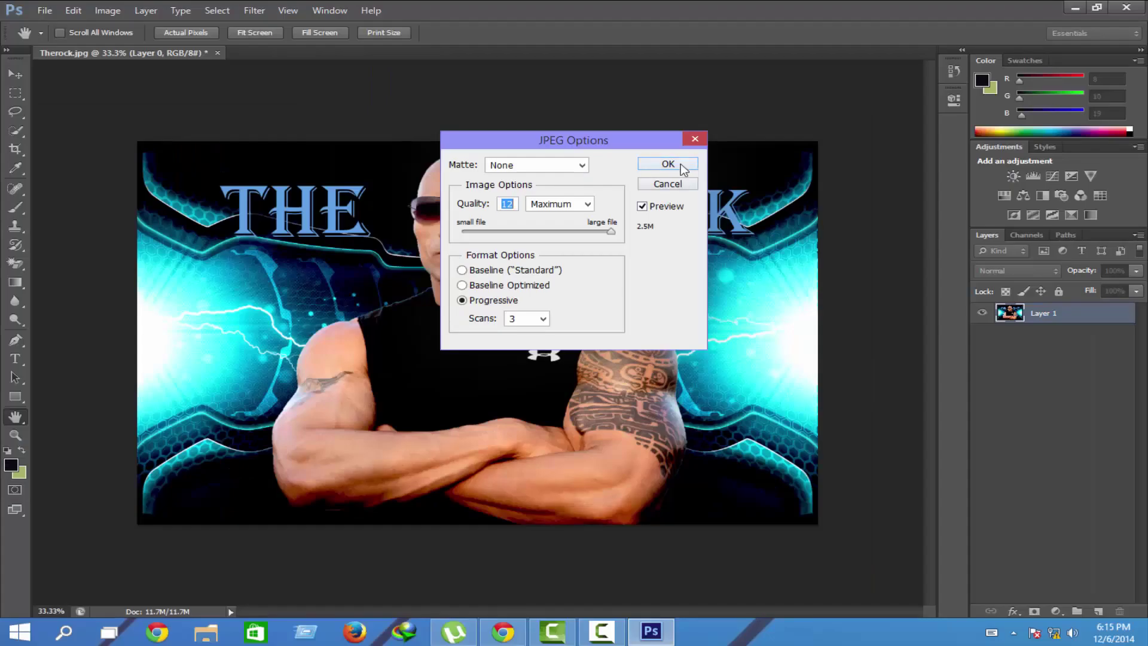
click(691, 97)
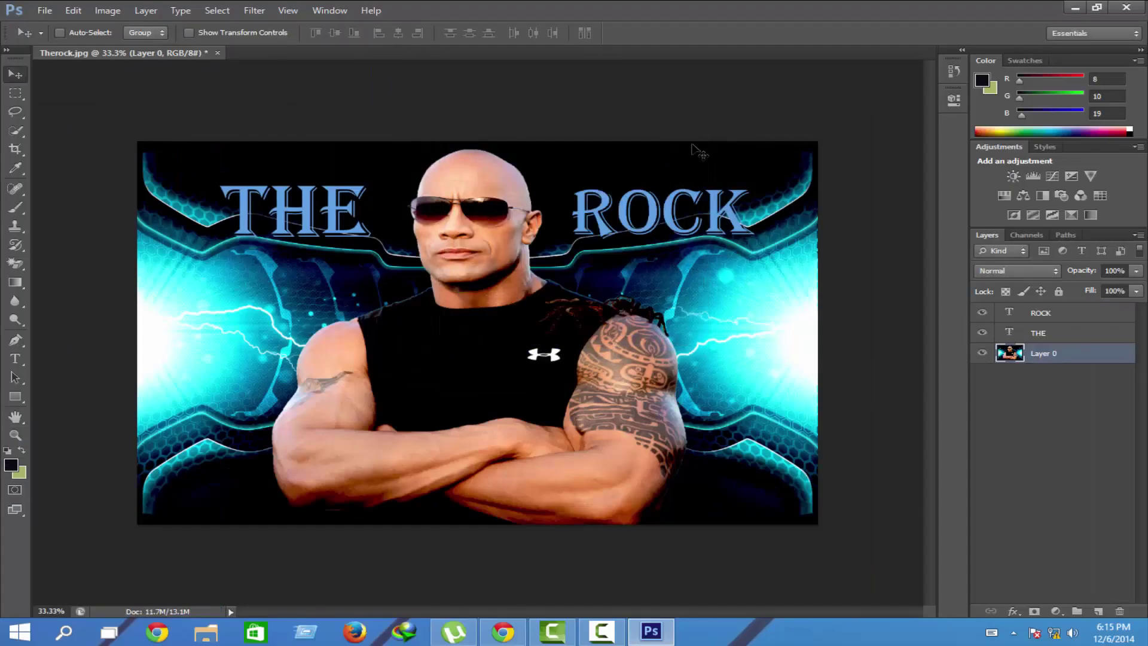
click(1126, 7)
click(568, 243)
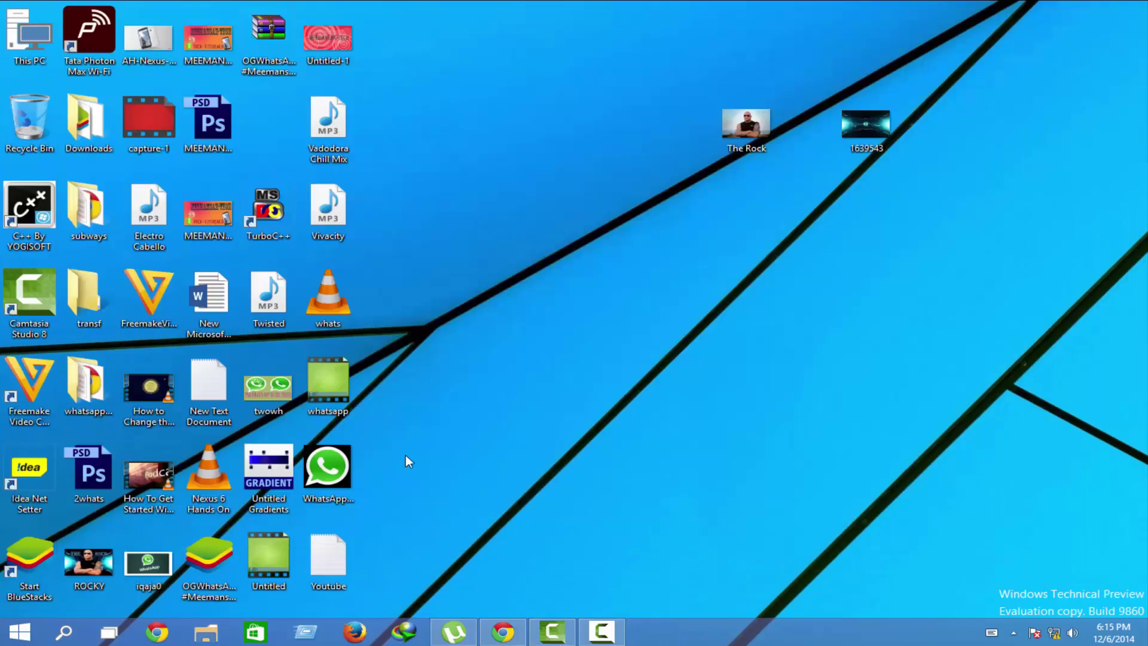
Open ROCKY.jpg from the desktop in Windows Photo Viewer, inspect it, and close the viewer
drag(89, 562, 713, 288)
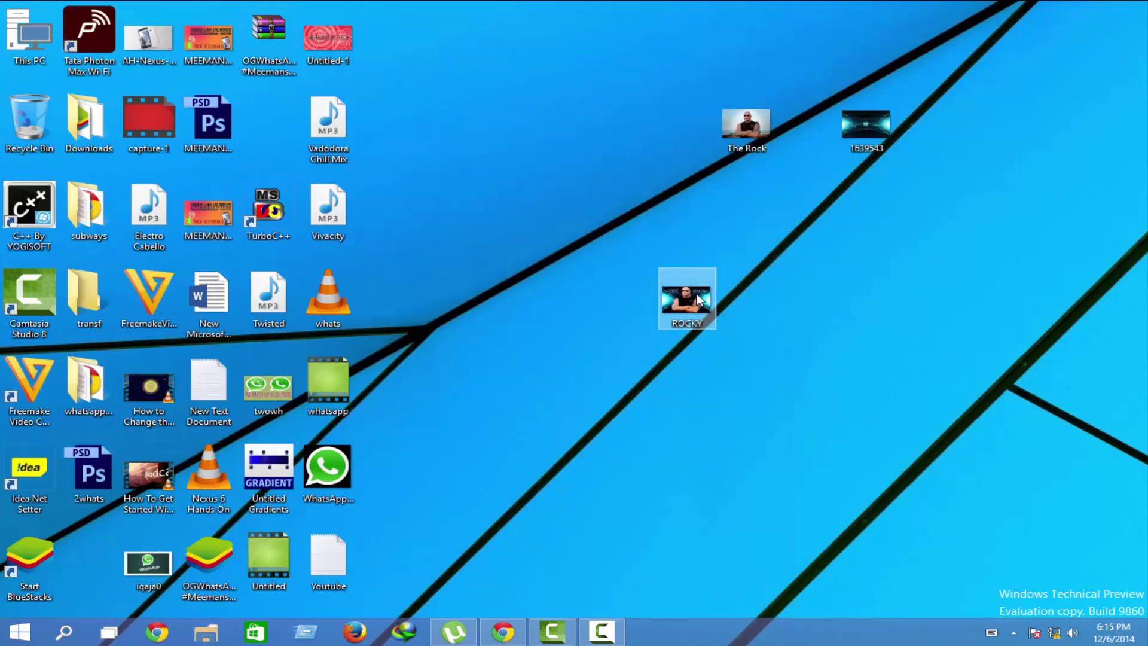
double_click(680, 301)
scroll(396, 298, up, 5)
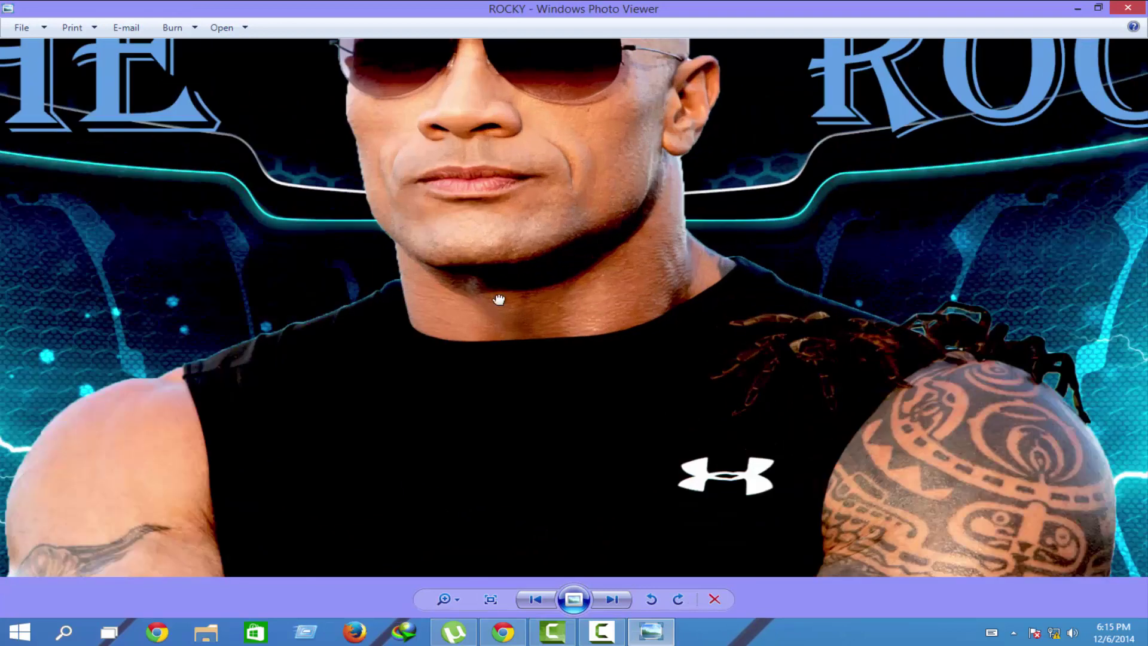
scroll(396, 297, down, 5)
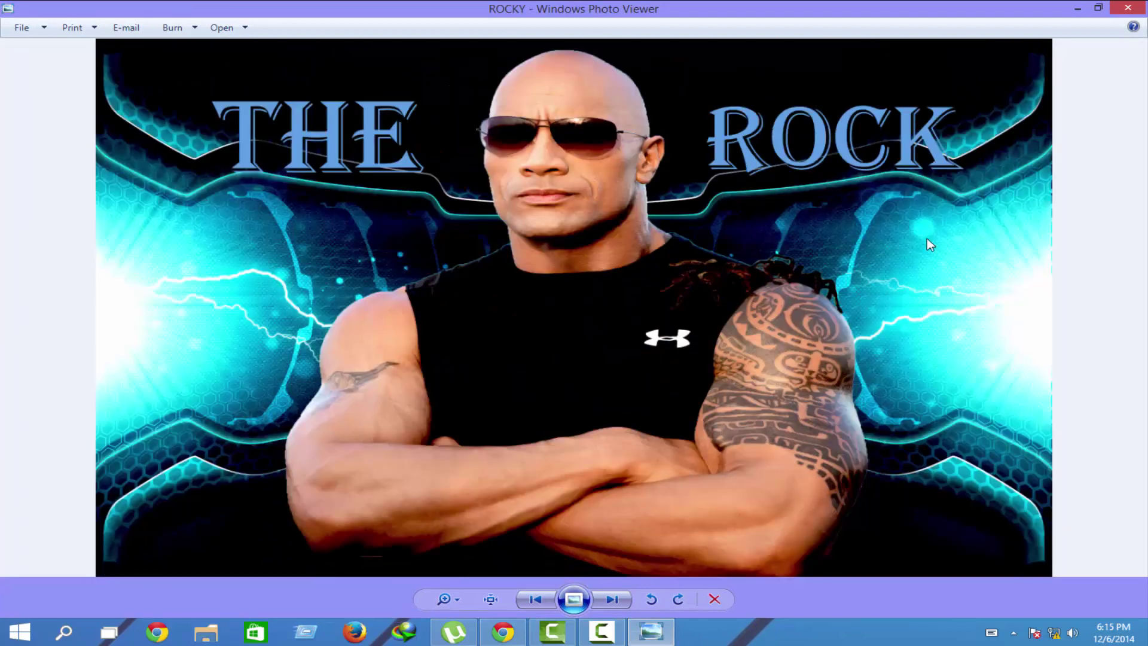
scroll(927, 239, up, 3)
scroll(926, 239, down, 3)
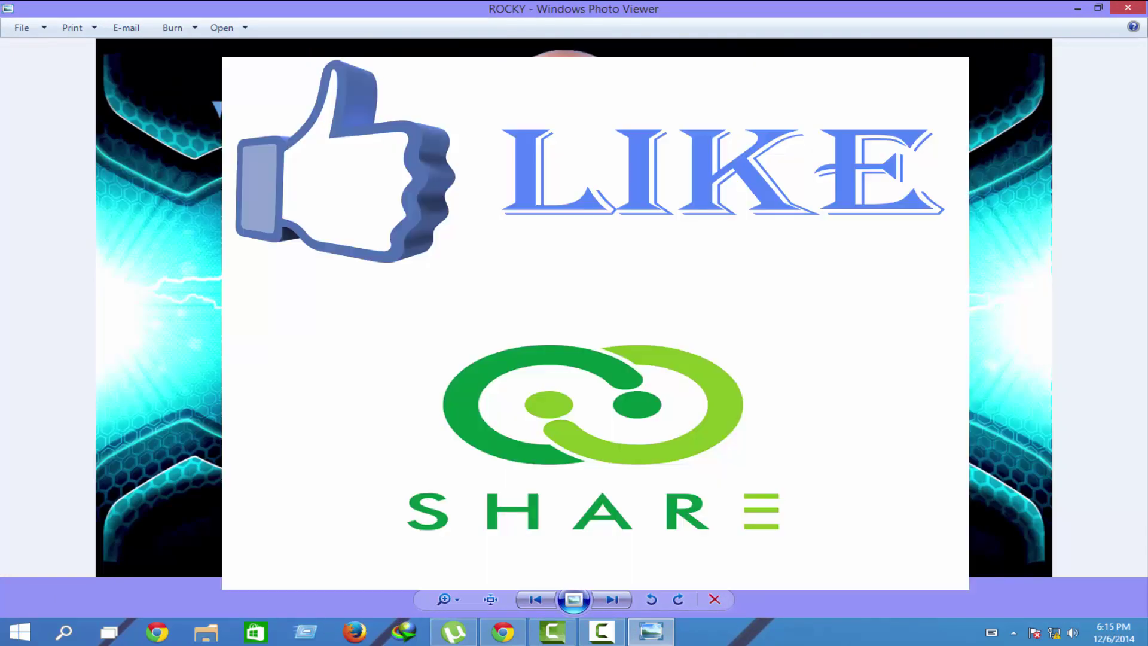
key(alt+F4)
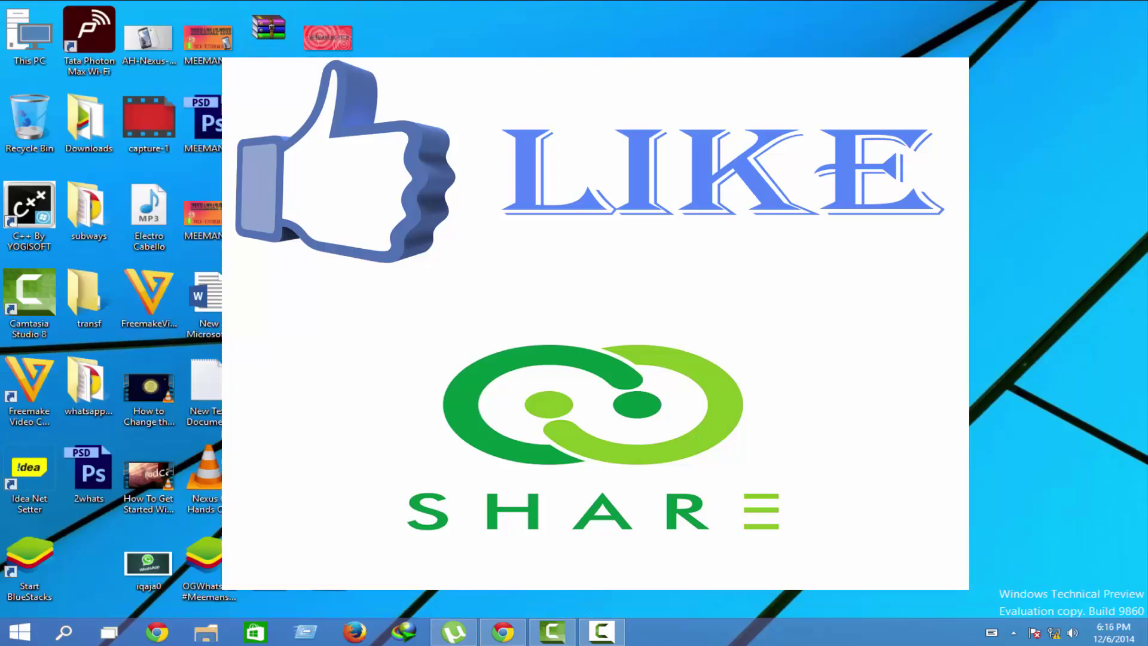